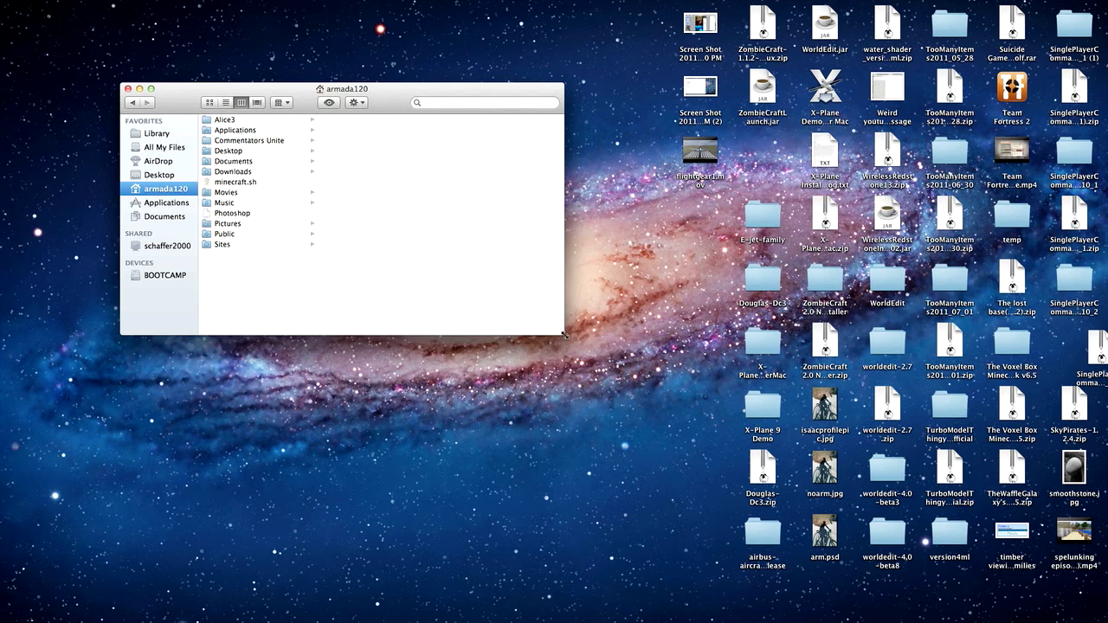
- Make the armada120 home folder window narrower and move it to the upper right over the desktop icons
mouse_move(564, 334)
mouse_down()
mouse_move(609, 355)
mouse_move(562, 346)
mouse_up()
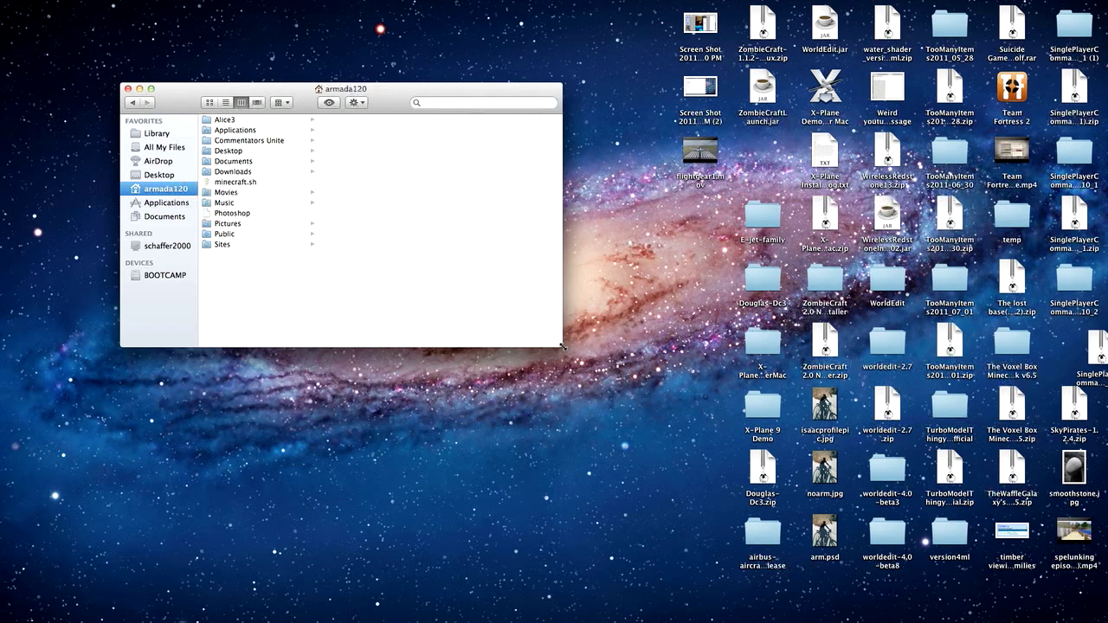
drag(564, 346, 534, 356)
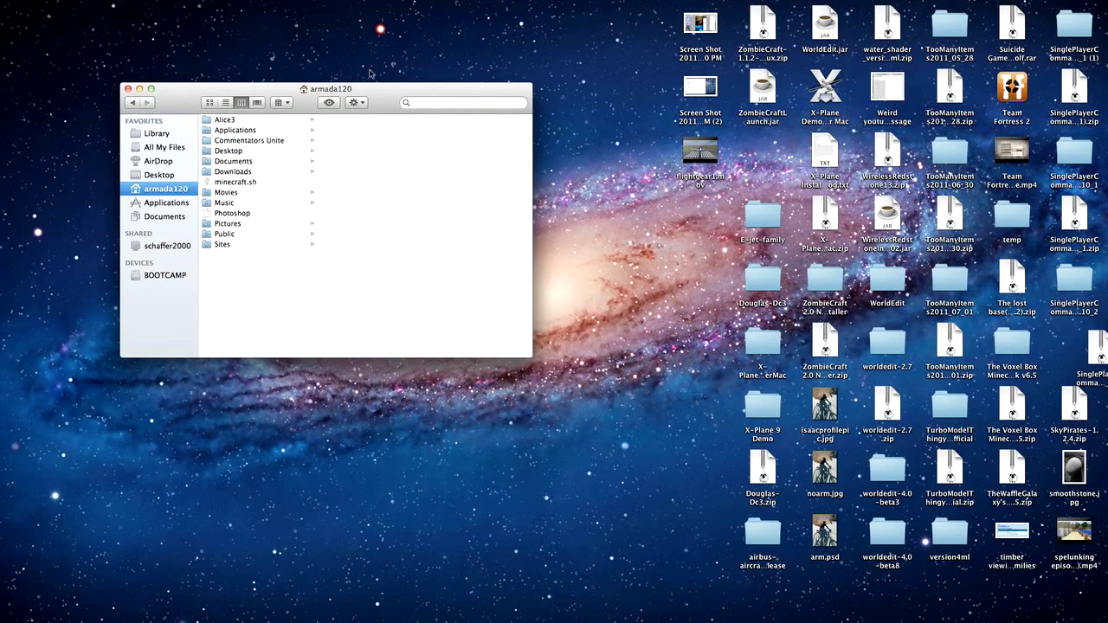
drag(375, 95, 540, 408)
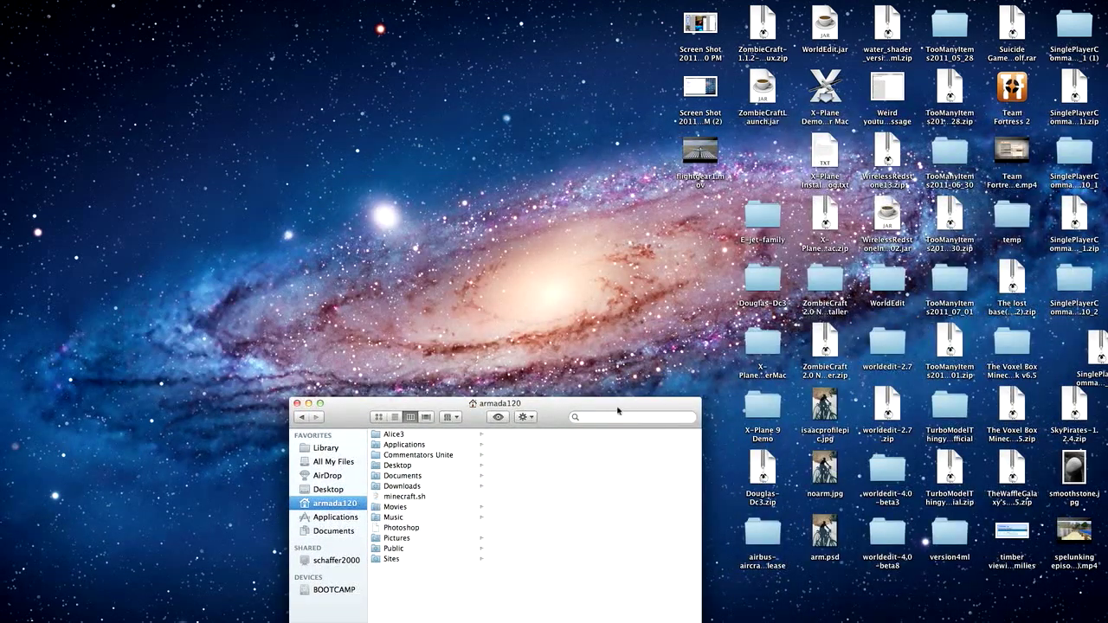
drag(561, 409, 995, 146)
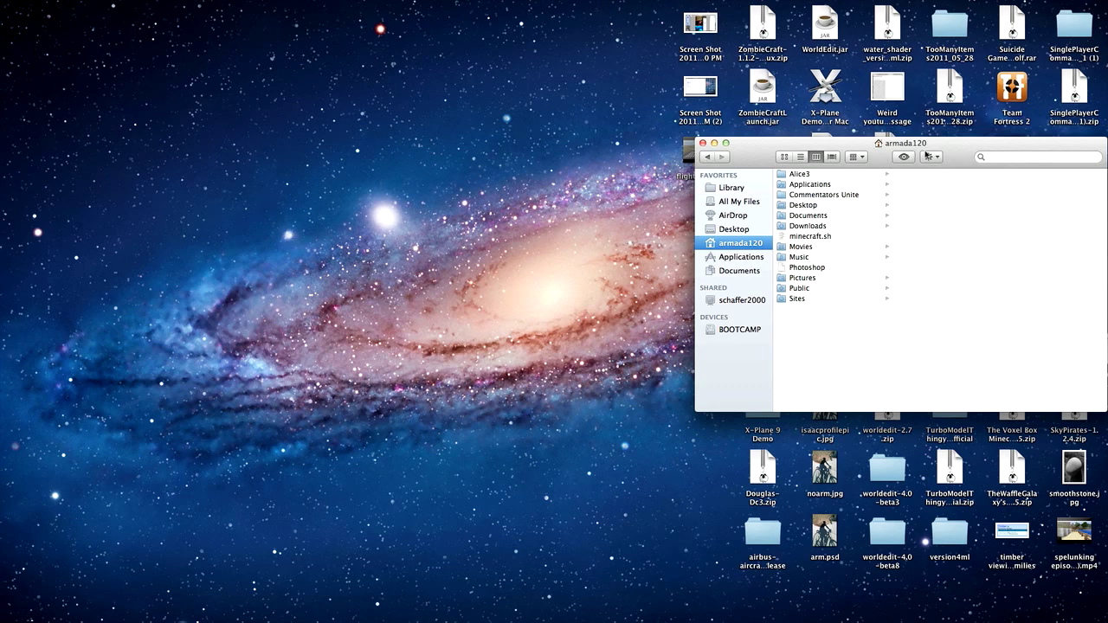
- Move the window back to the upper left and browse Alice3, Commentators Unite and Applications in columns
drag(926, 156, 428, 110)
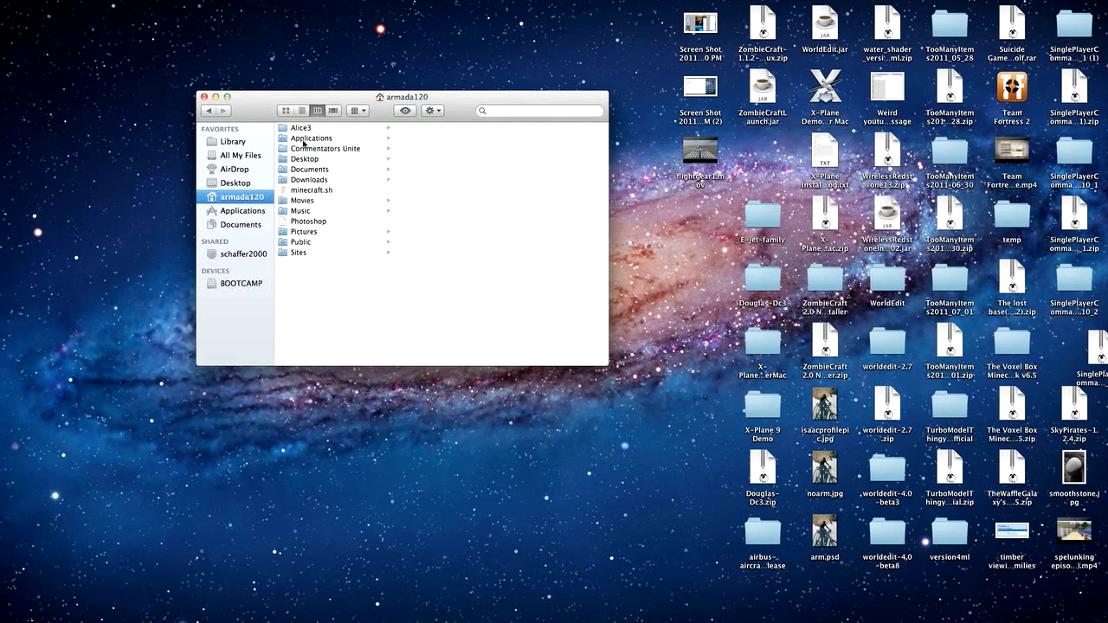
click(300, 131)
click(313, 150)
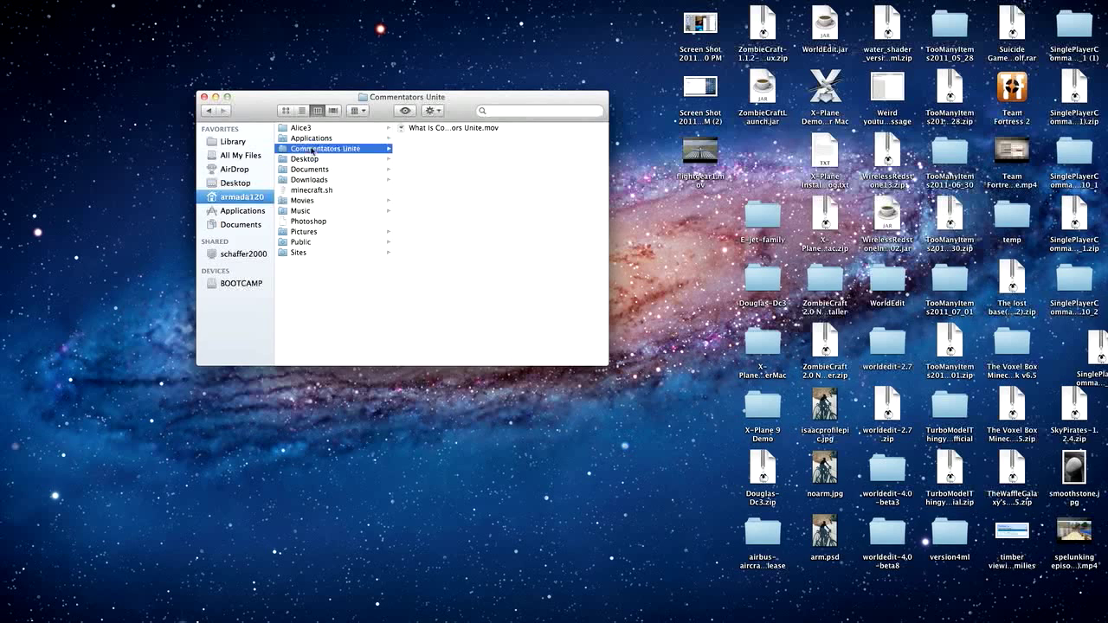
click(311, 138)
click(309, 128)
click(315, 139)
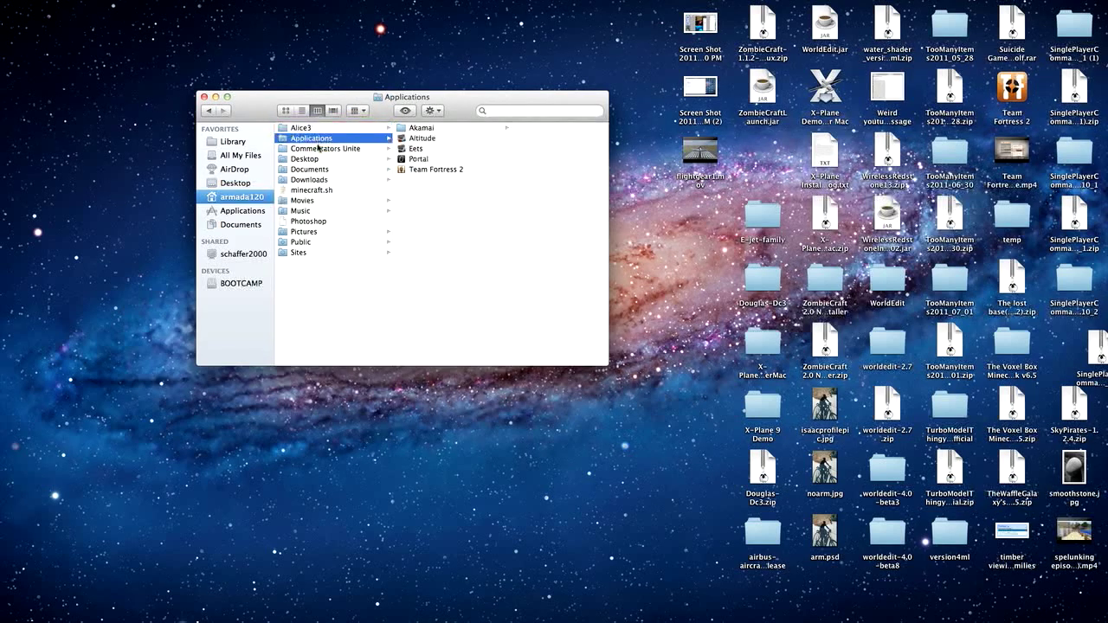
click(309, 129)
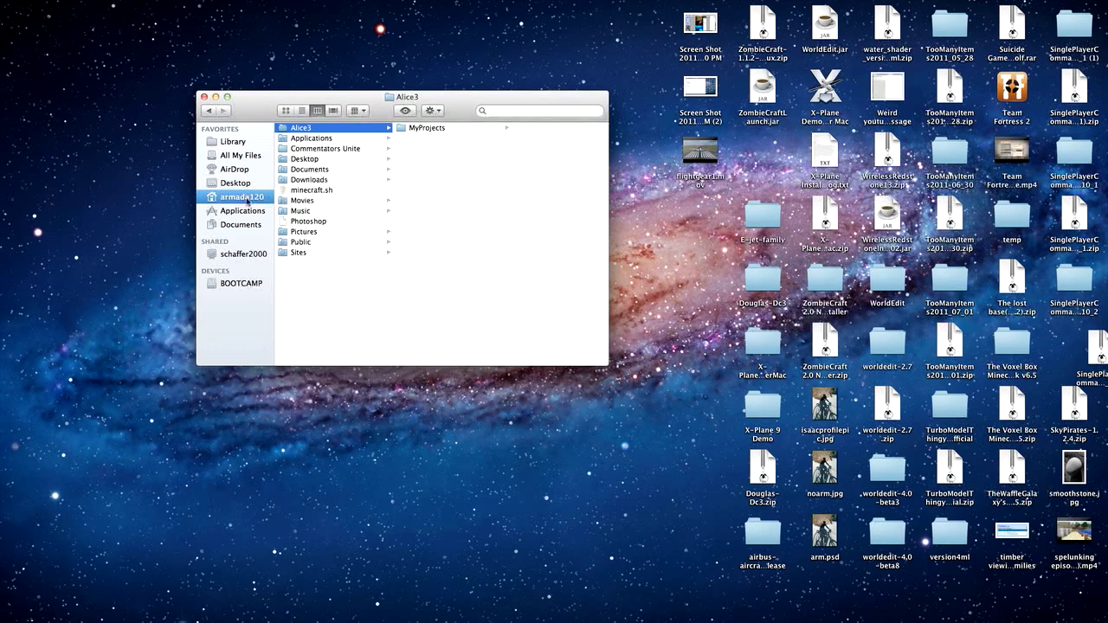
- Show the armada120 home folder as large icons and scroll through its items
click(285, 110)
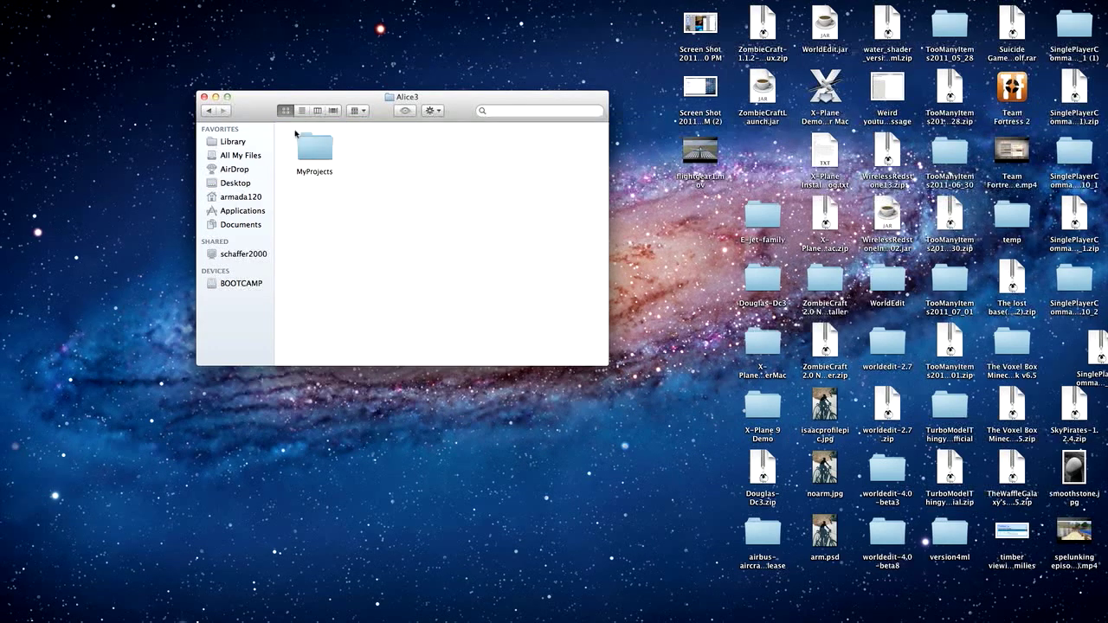
click(241, 199)
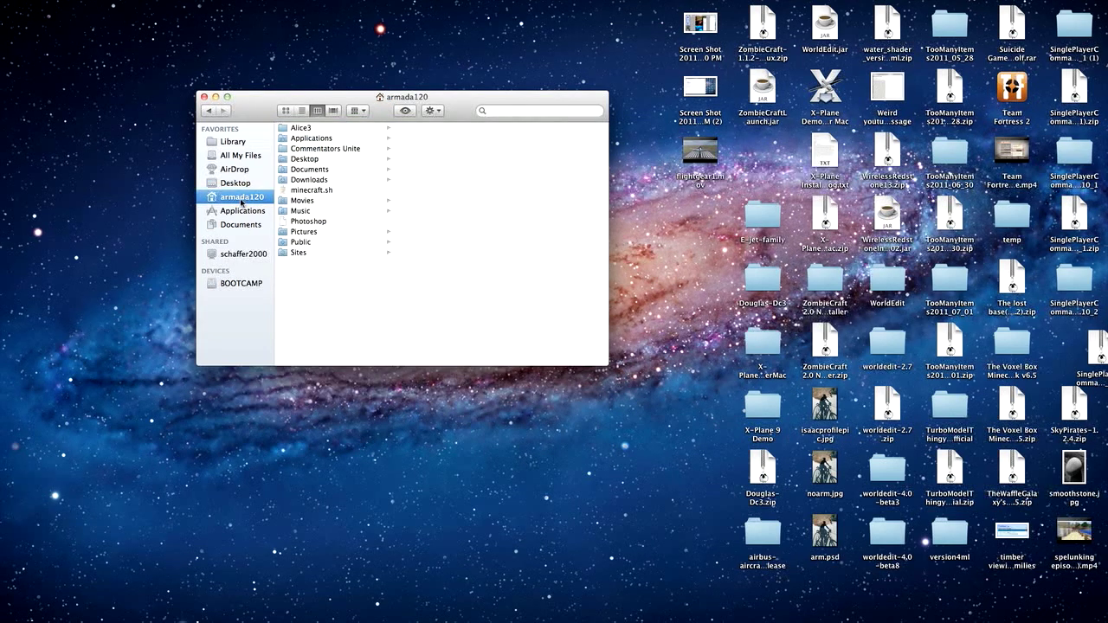
click(285, 111)
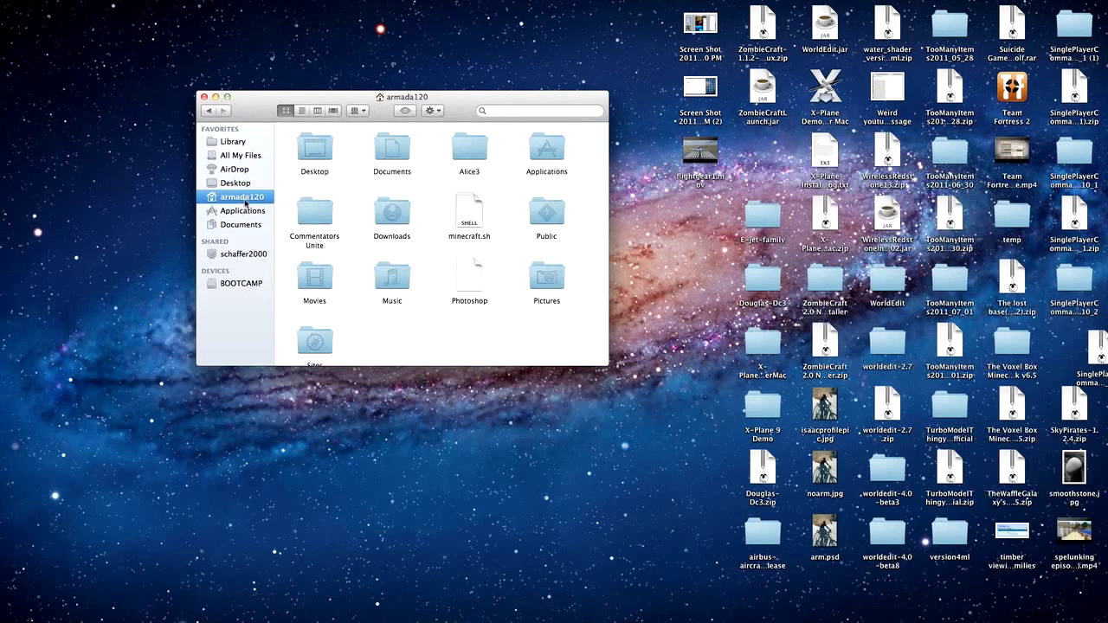
scroll(363, 217, down, 1)
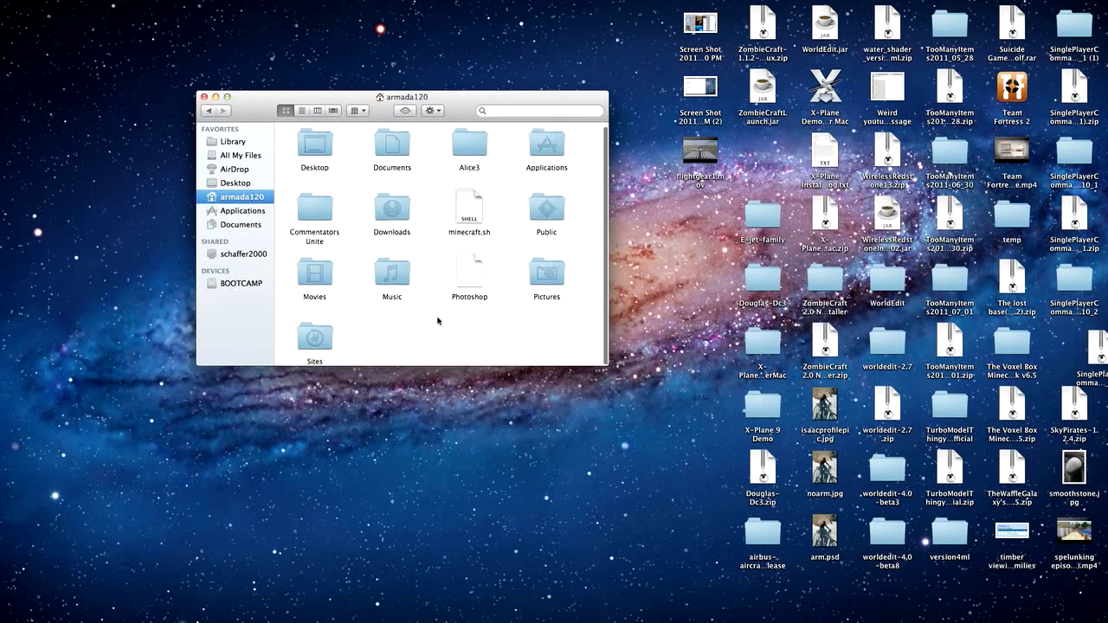
scroll(520, 305, down, 1)
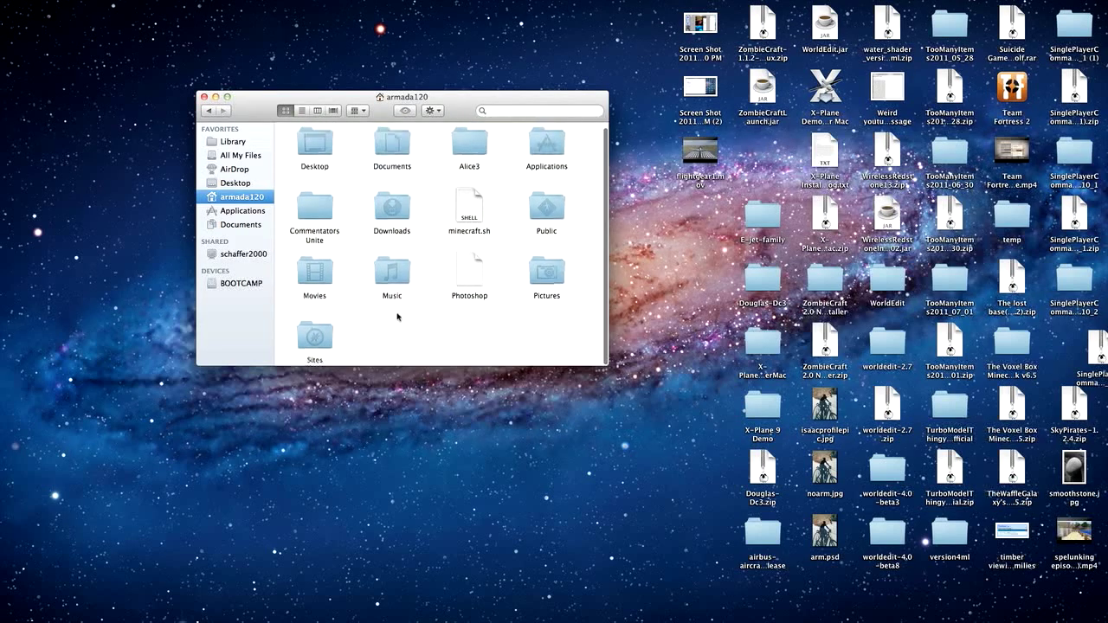
scroll(397, 316, up, 2)
scroll(397, 316, down, 1)
scroll(396, 318, up, 2)
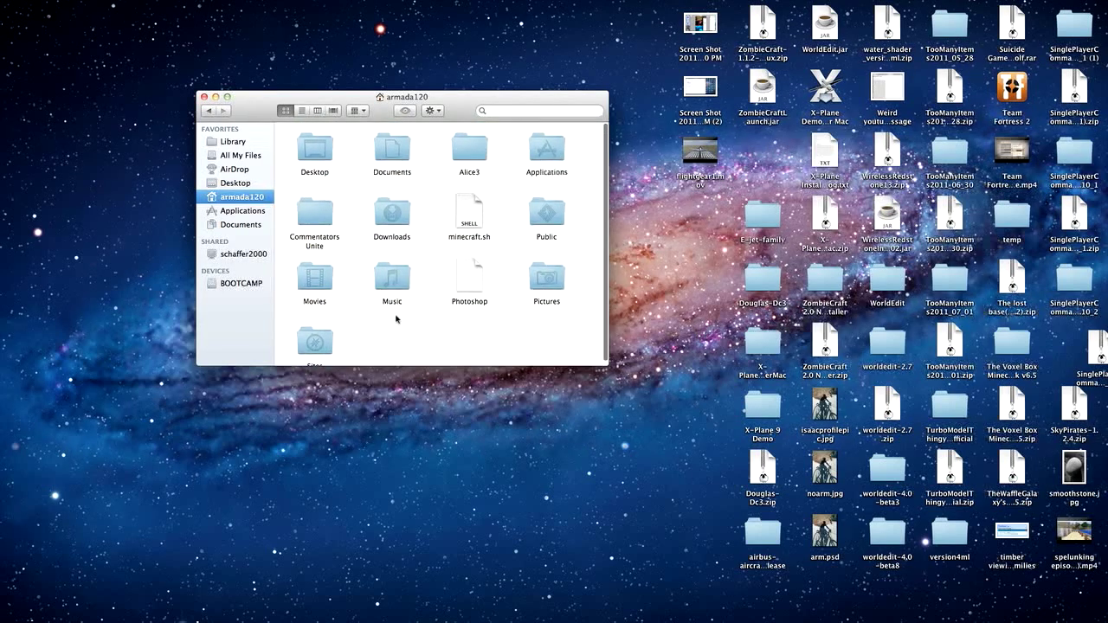
scroll(398, 317, down, 2)
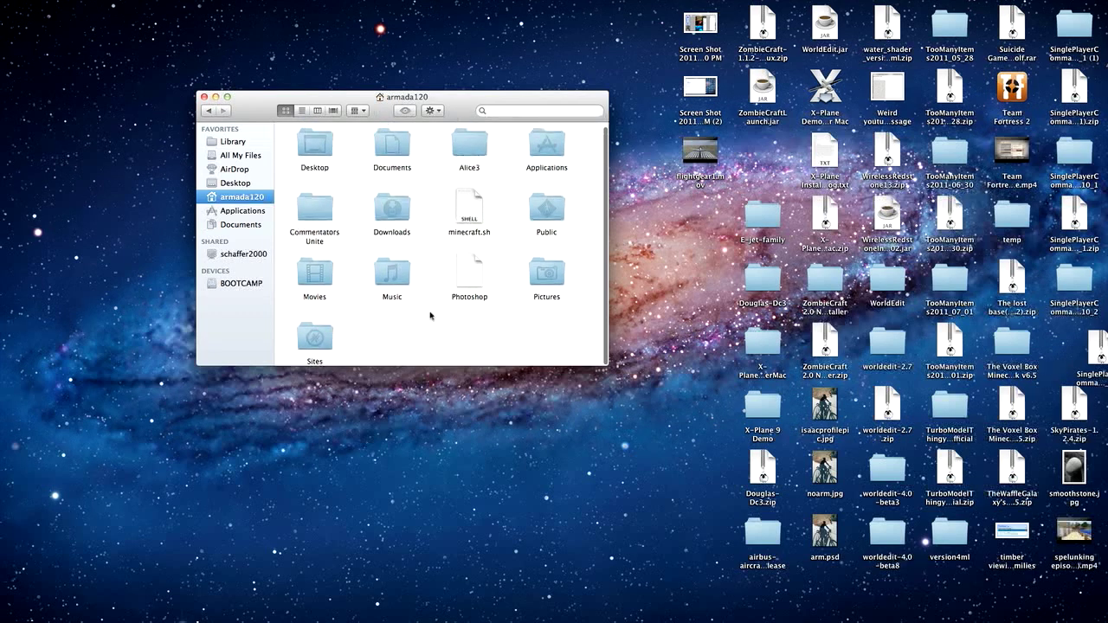
scroll(467, 338, down, 1)
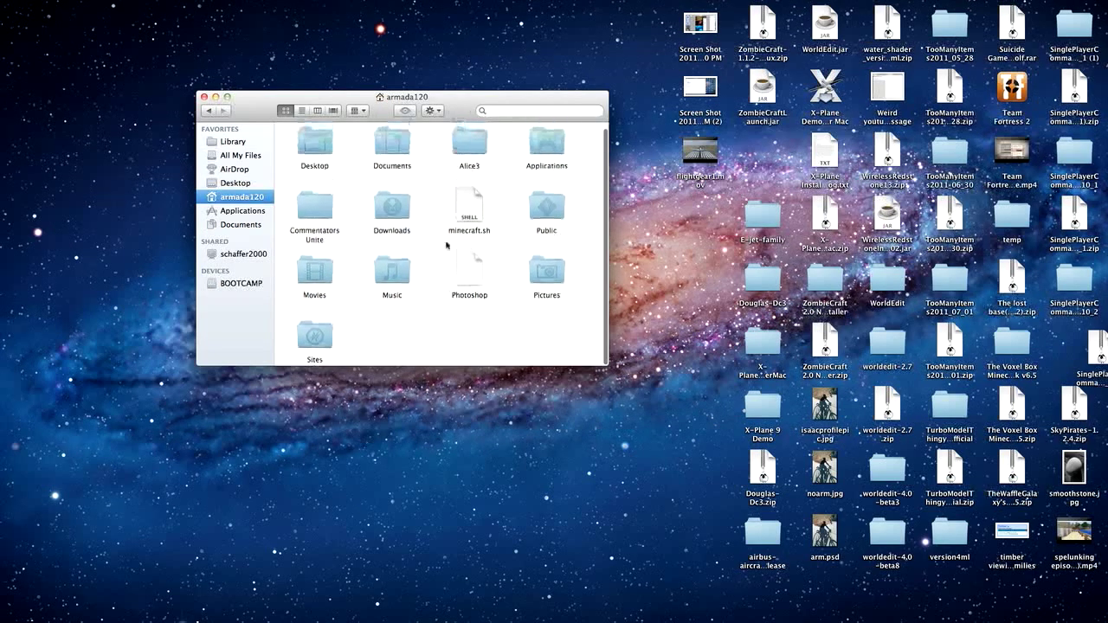
scroll(452, 199, up, 2)
- Search All My Files for 'libr', after first trying and clearing 'librar'
click(497, 107)
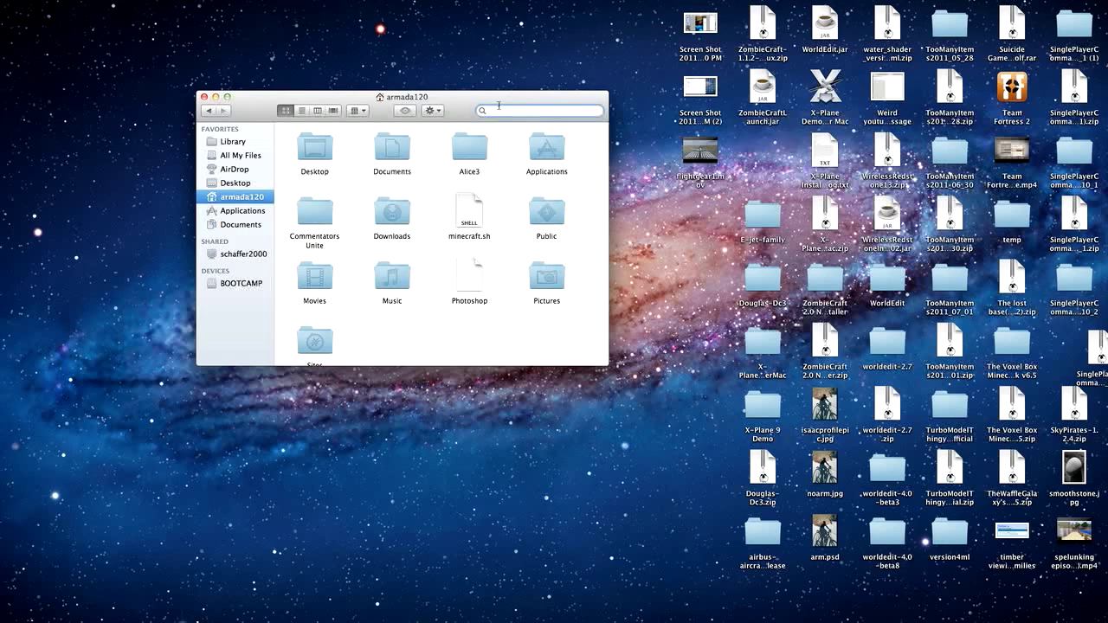
text(li)
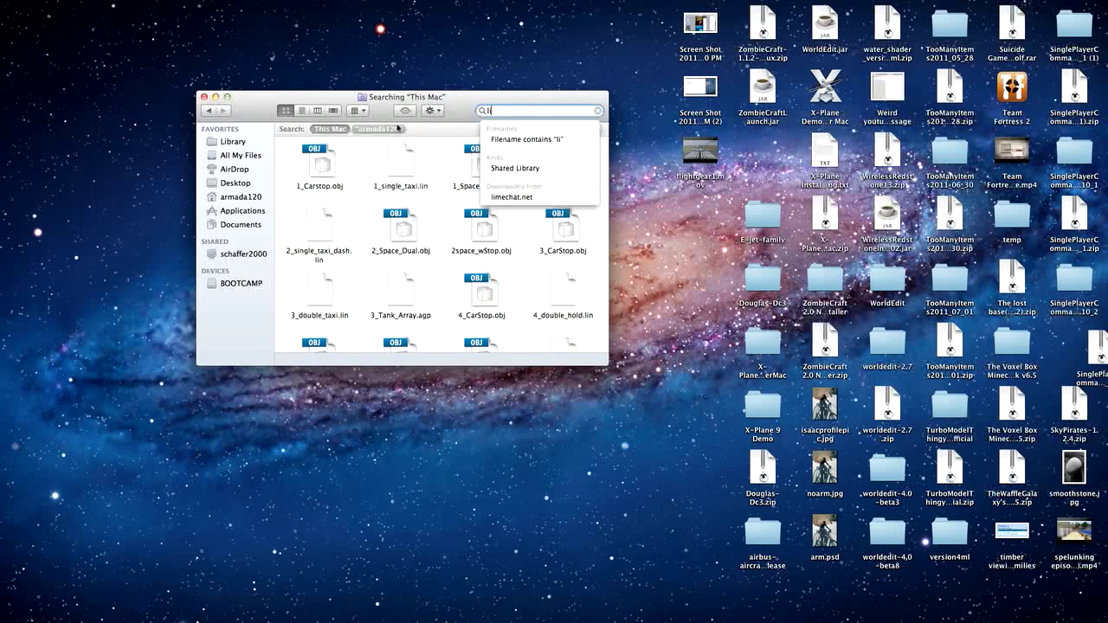
text(br)
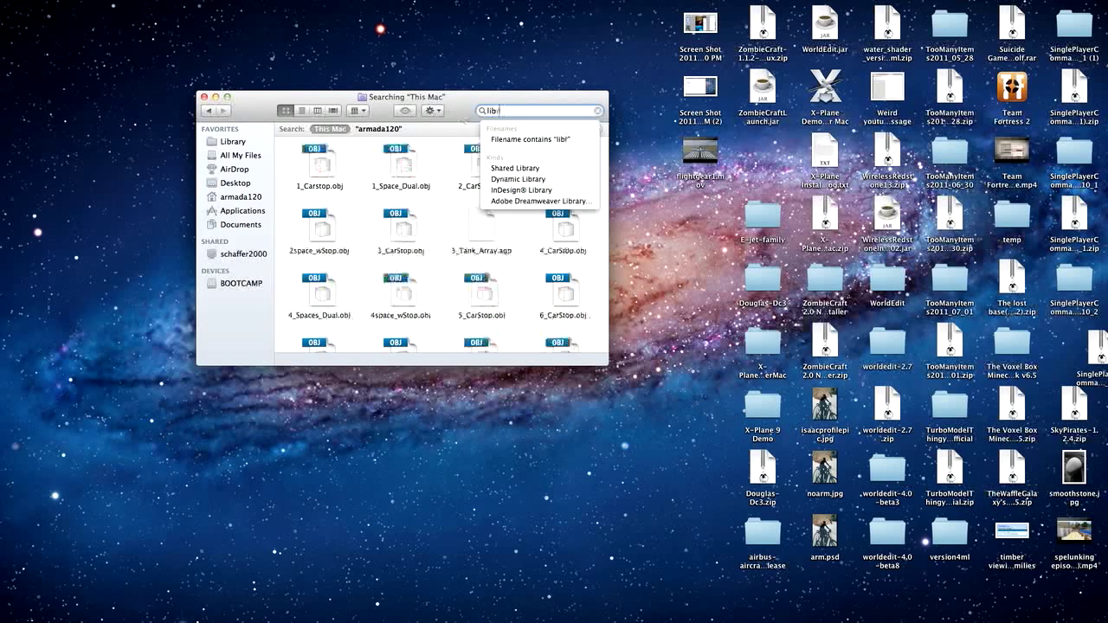
text(a)
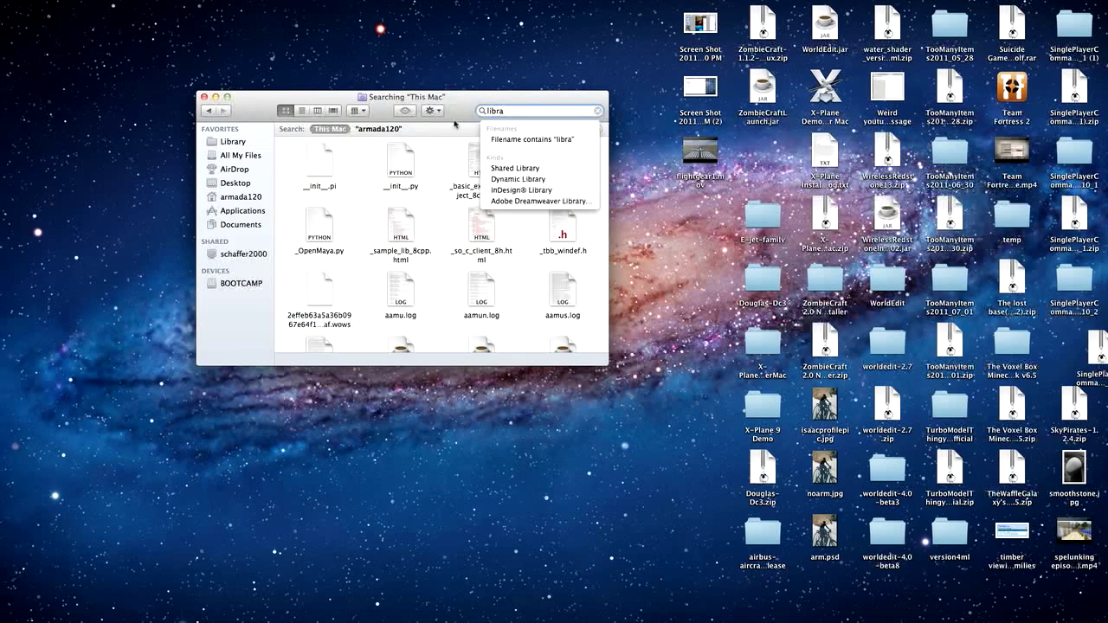
text(r)
key(BackSpace)
key(BackSpace)
key(BackSpace)
key(BackSpace)
key(BackSpace)
key(BackSpace)
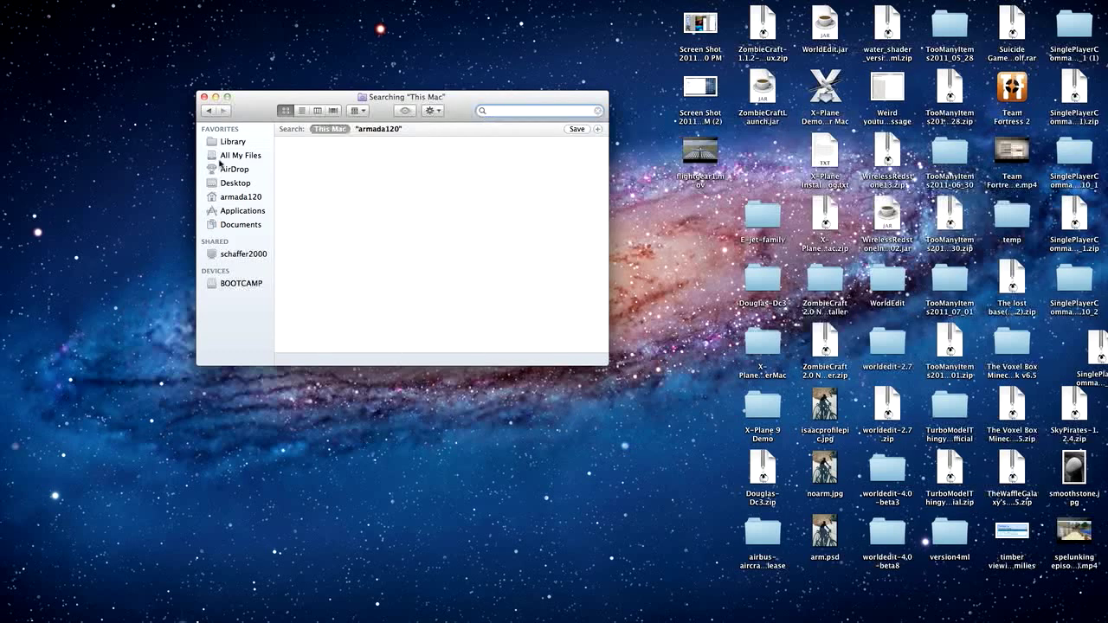
click(239, 157)
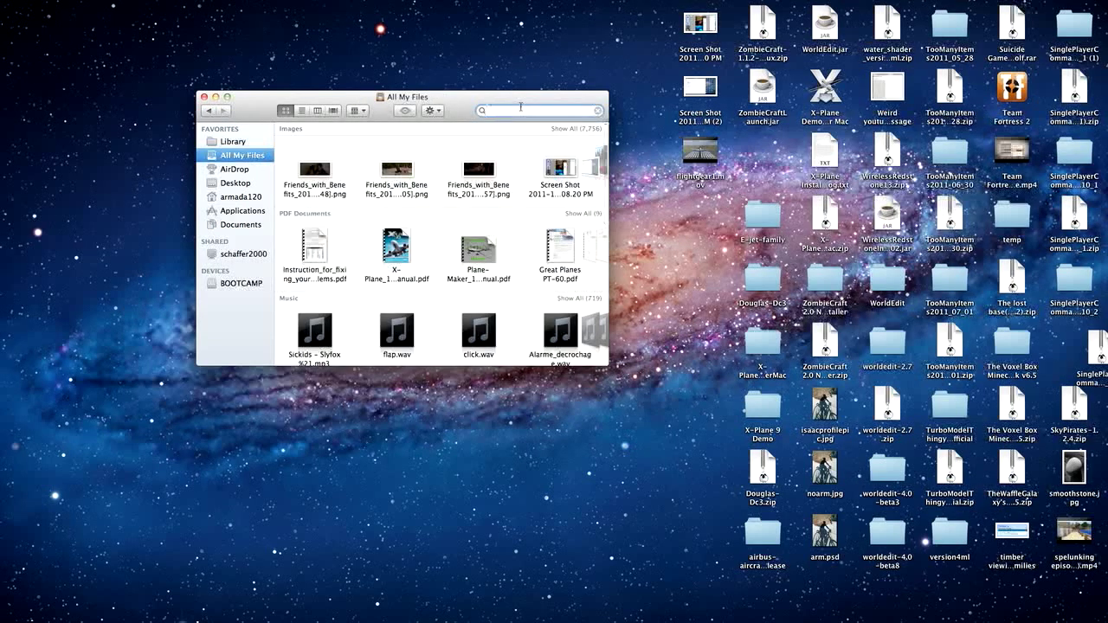
text(lib)
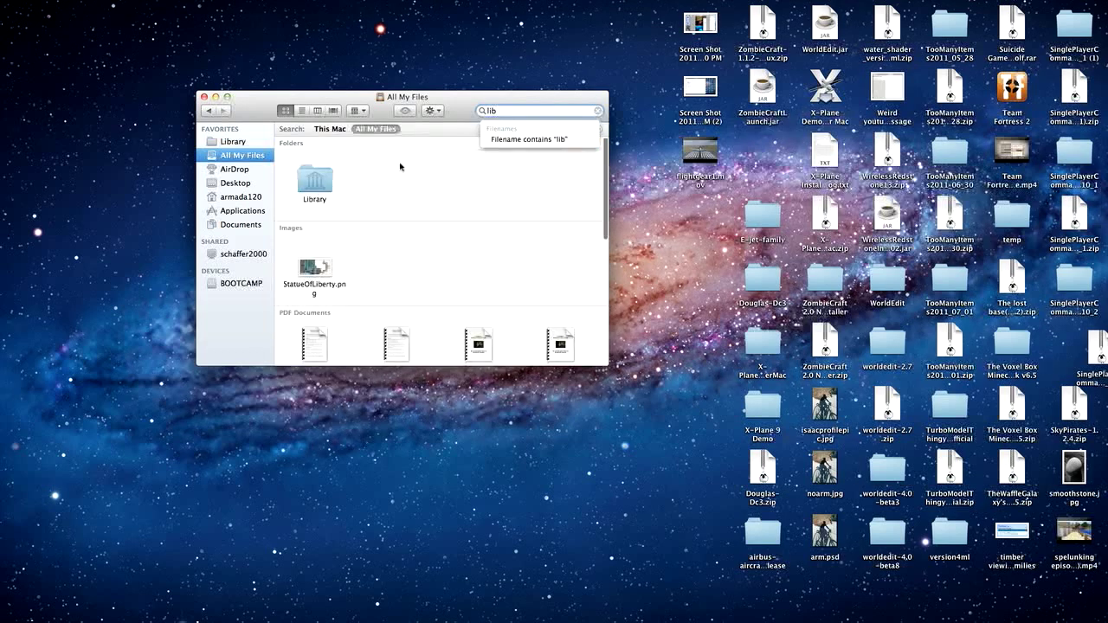
text(r)
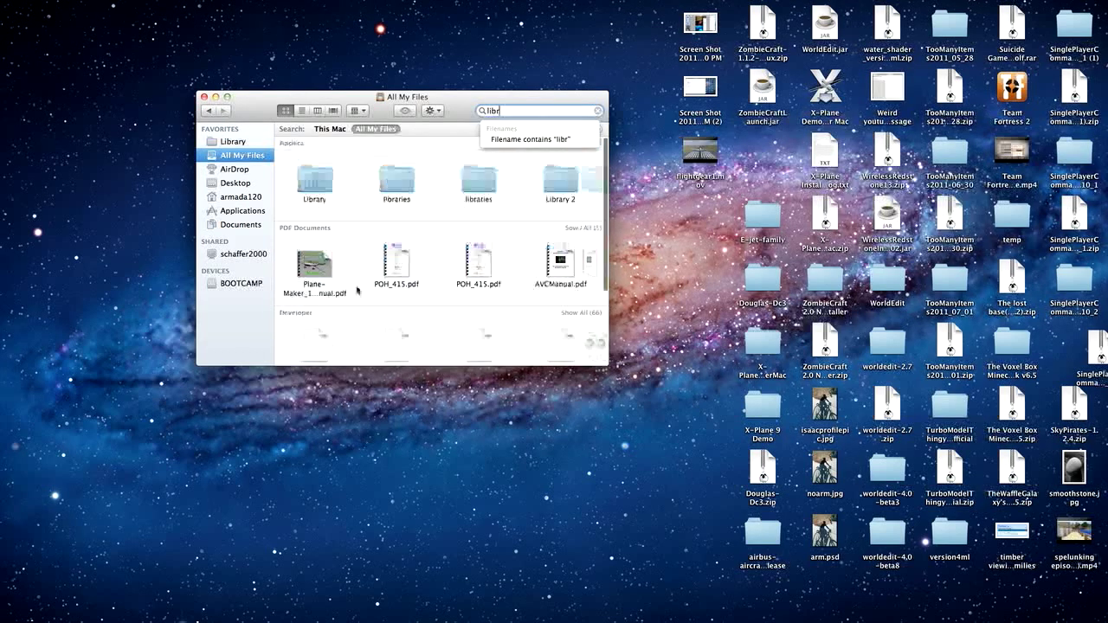
double_click(317, 180)
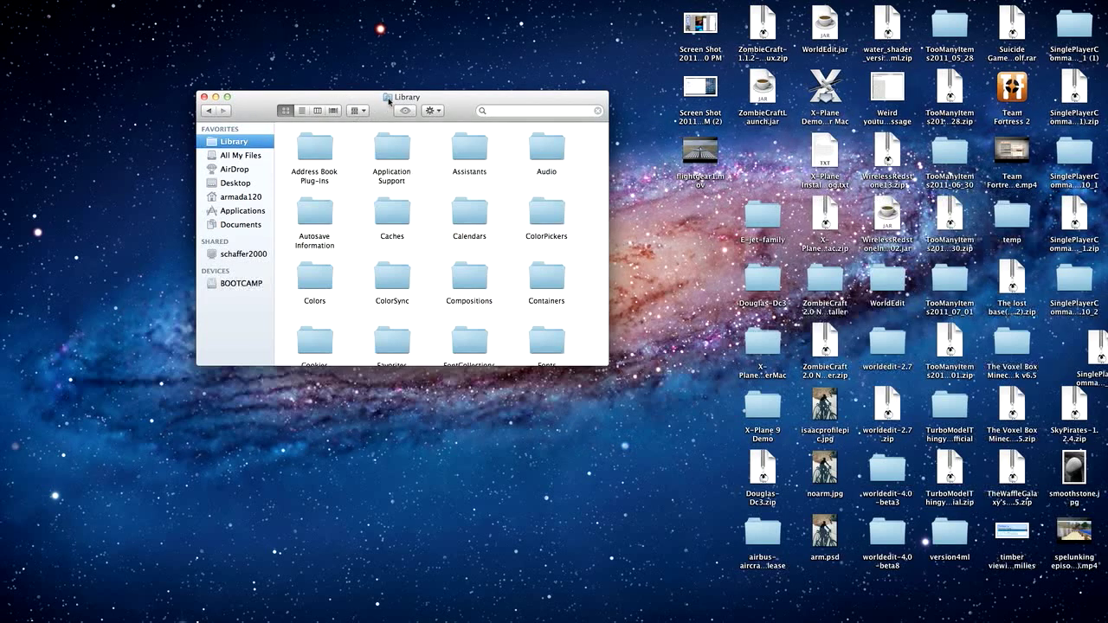
click(555, 115)
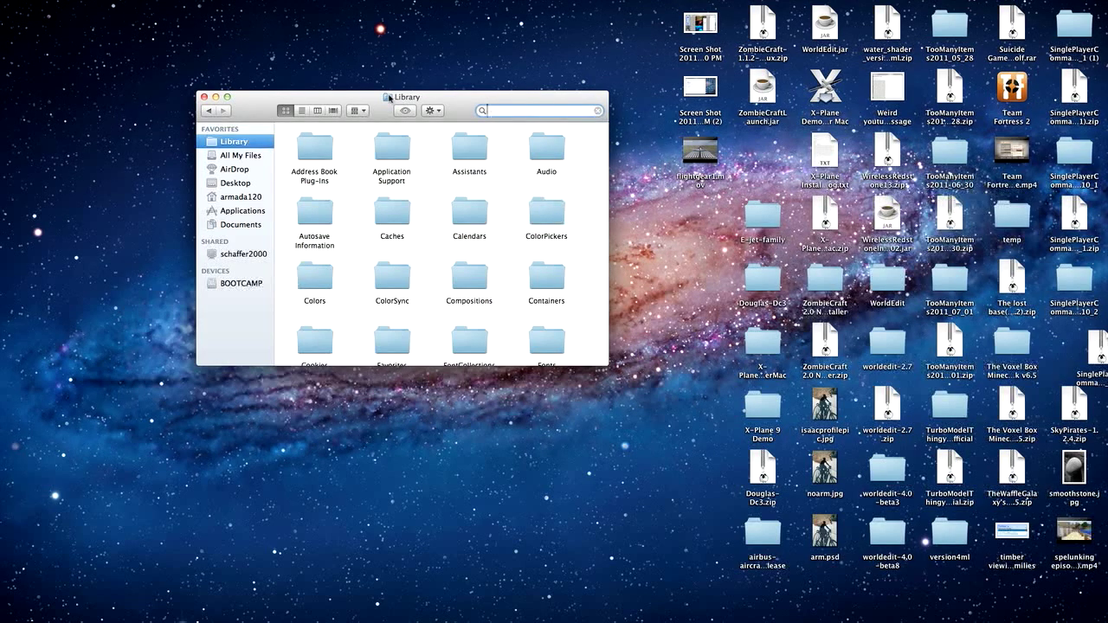
drag(394, 99, 364, 84)
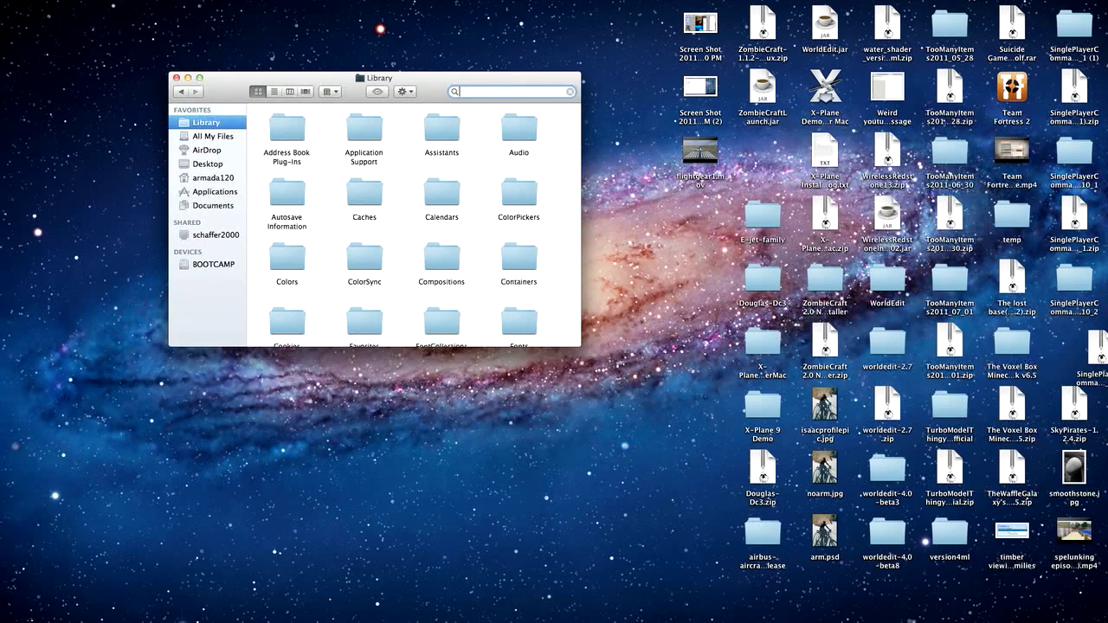
scroll(305, 137, down, 2)
scroll(404, 176, up, 2)
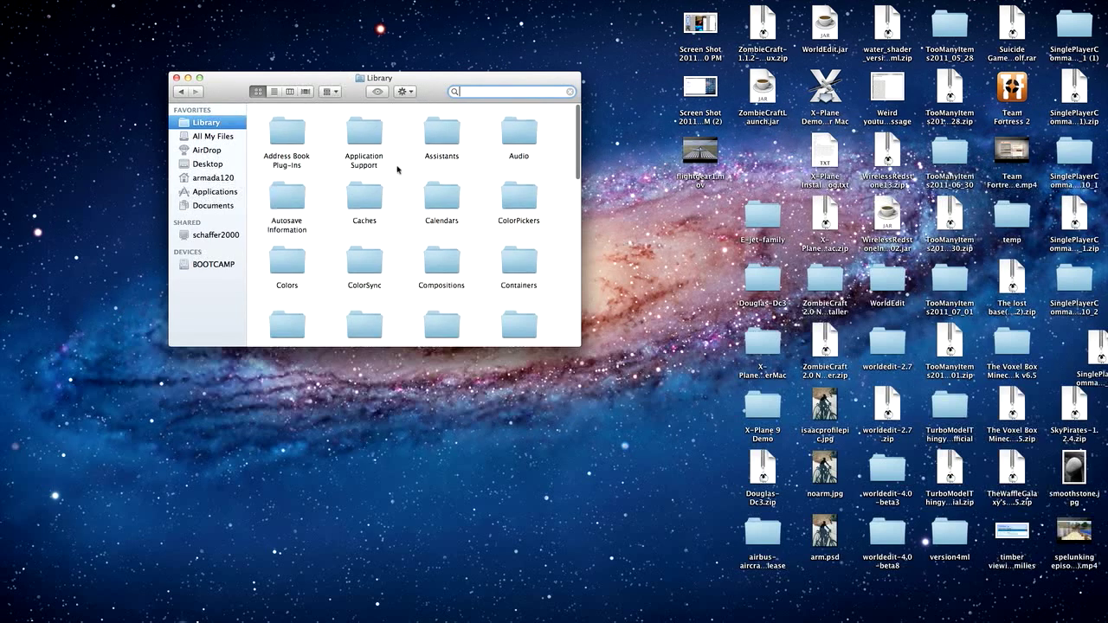
scroll(404, 177, down, 10)
scroll(402, 165, up, 10)
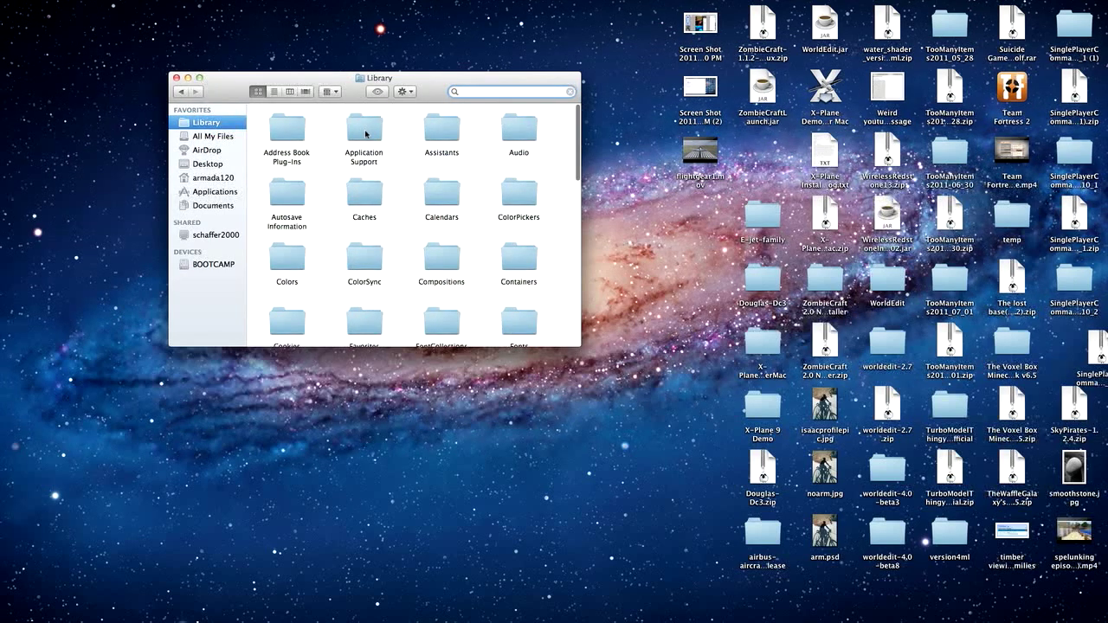
- Open Application Support, then the minecraft folder, and select its bin folder
double_click(366, 135)
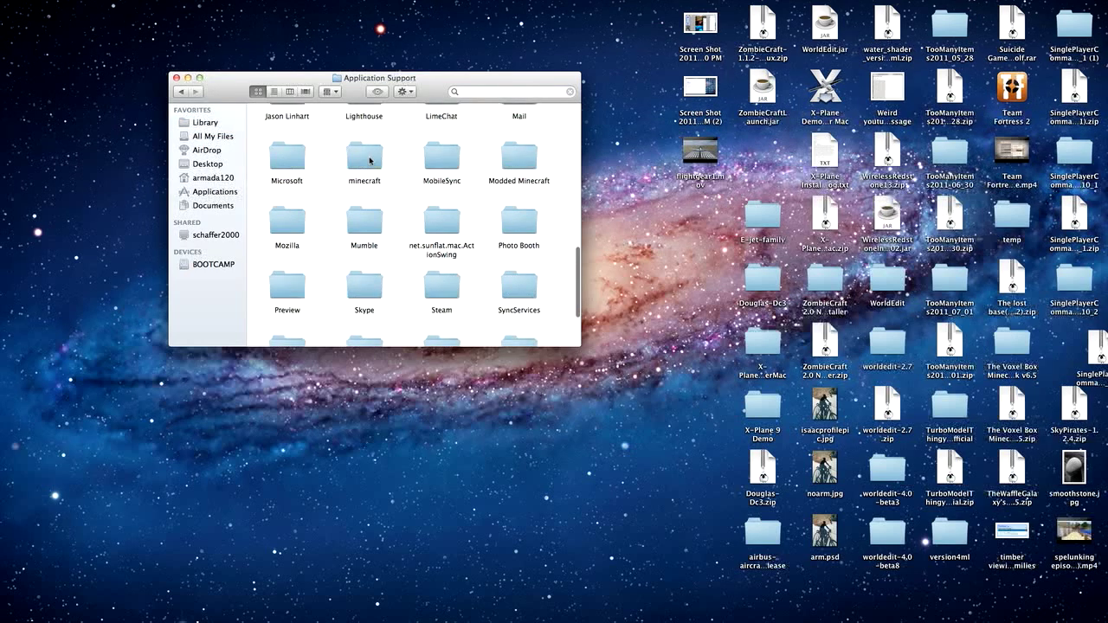
click(364, 161)
double_click(365, 161)
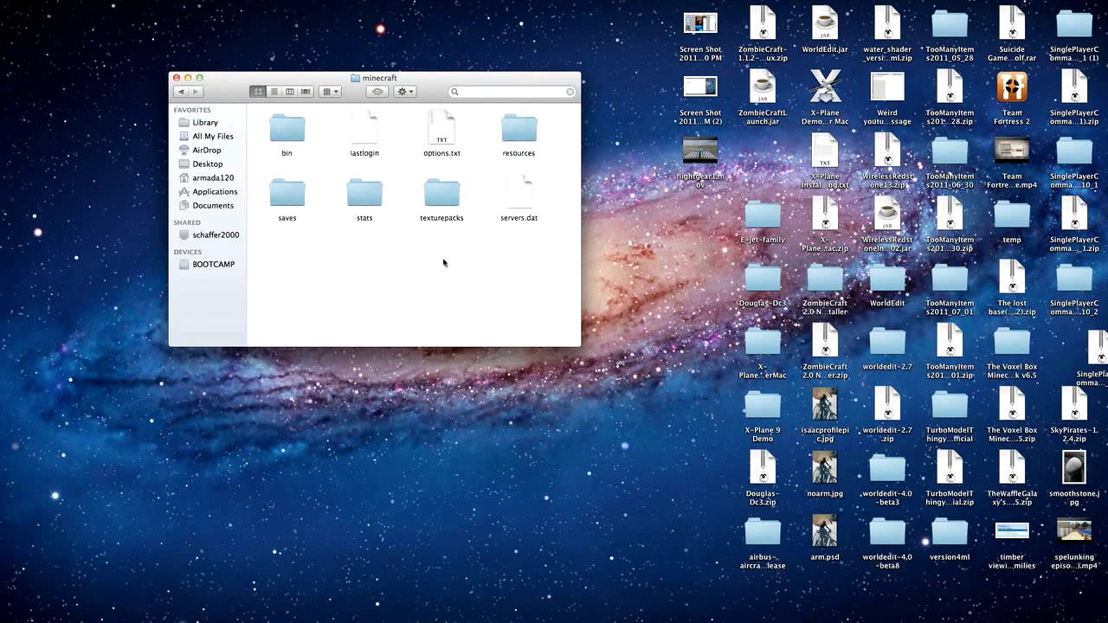
click(286, 132)
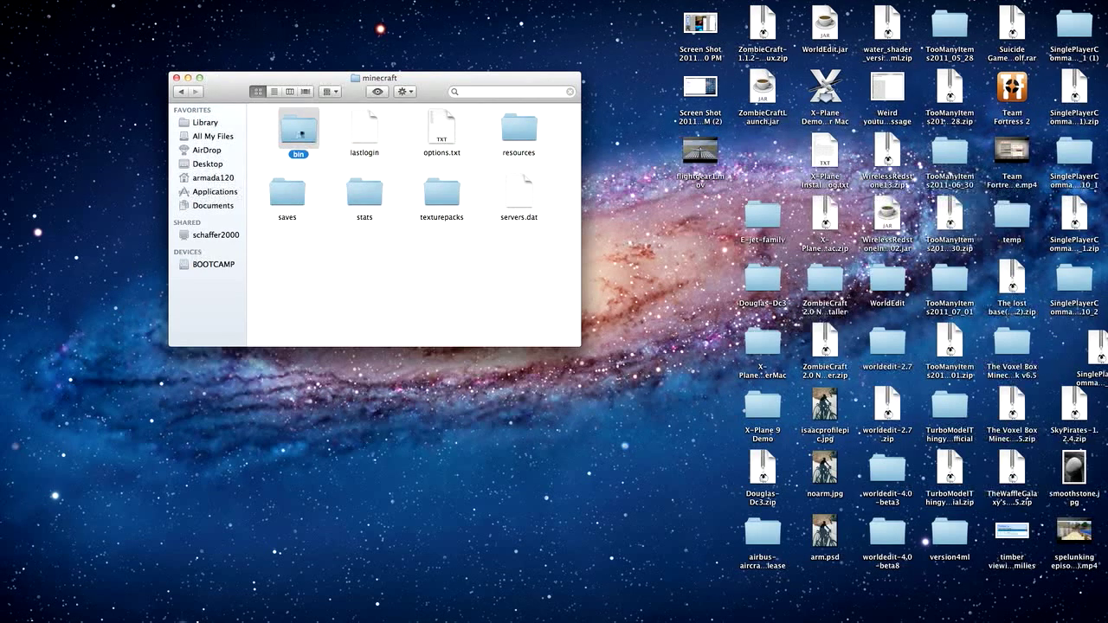
drag(287, 129, 315, 130)
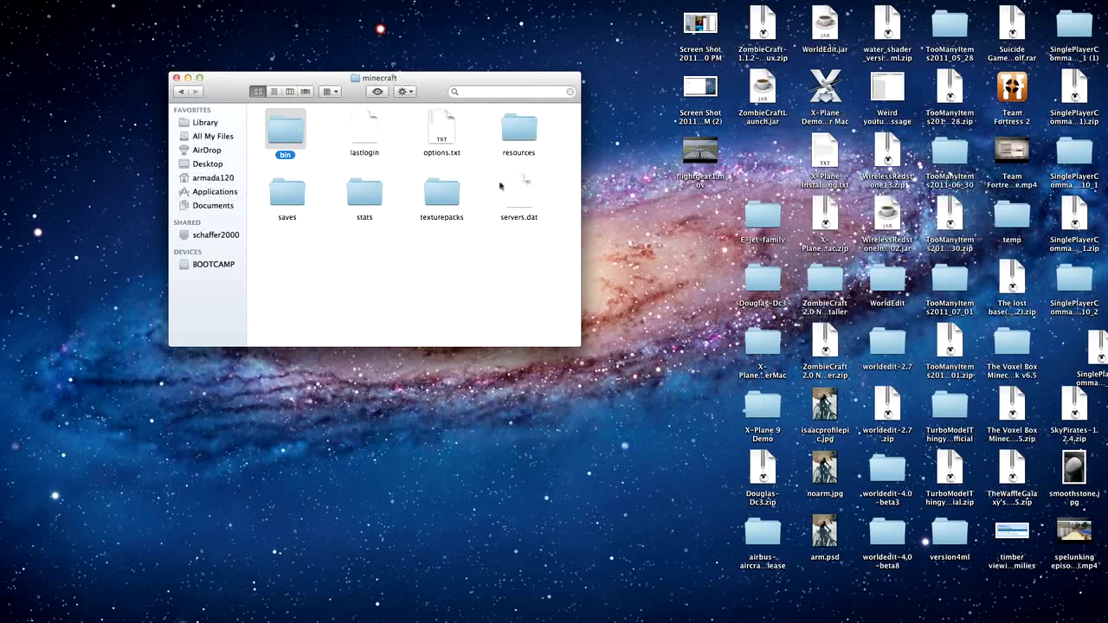
- In bin, open minecraft.jar with Archive Utility and move the resulting minecraft.jar.cpgz lower
double_click(302, 126)
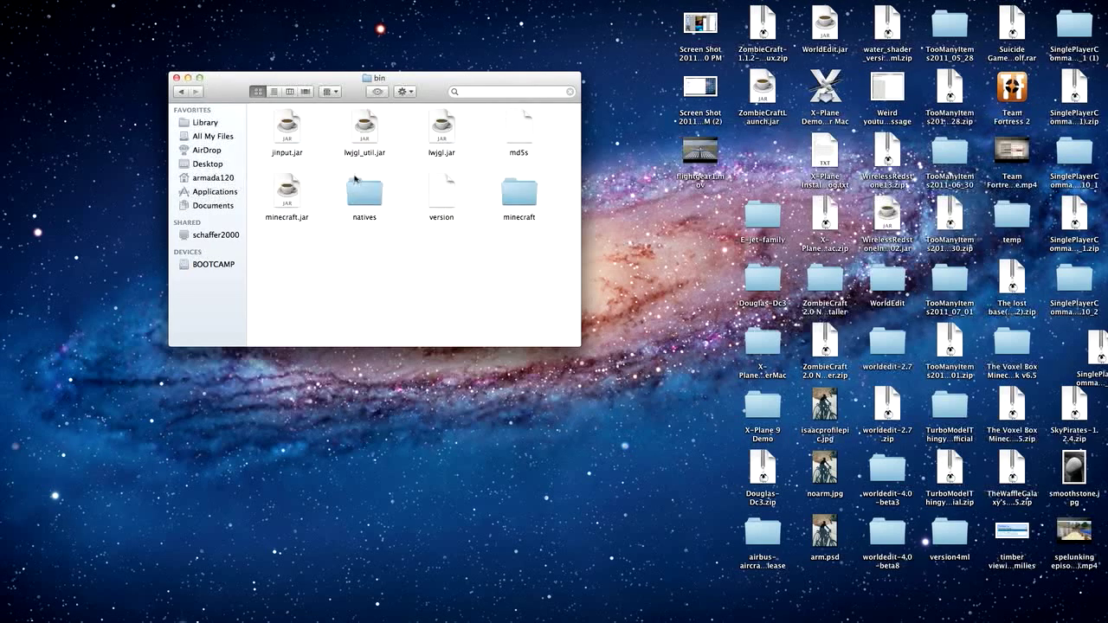
right_click(288, 198)
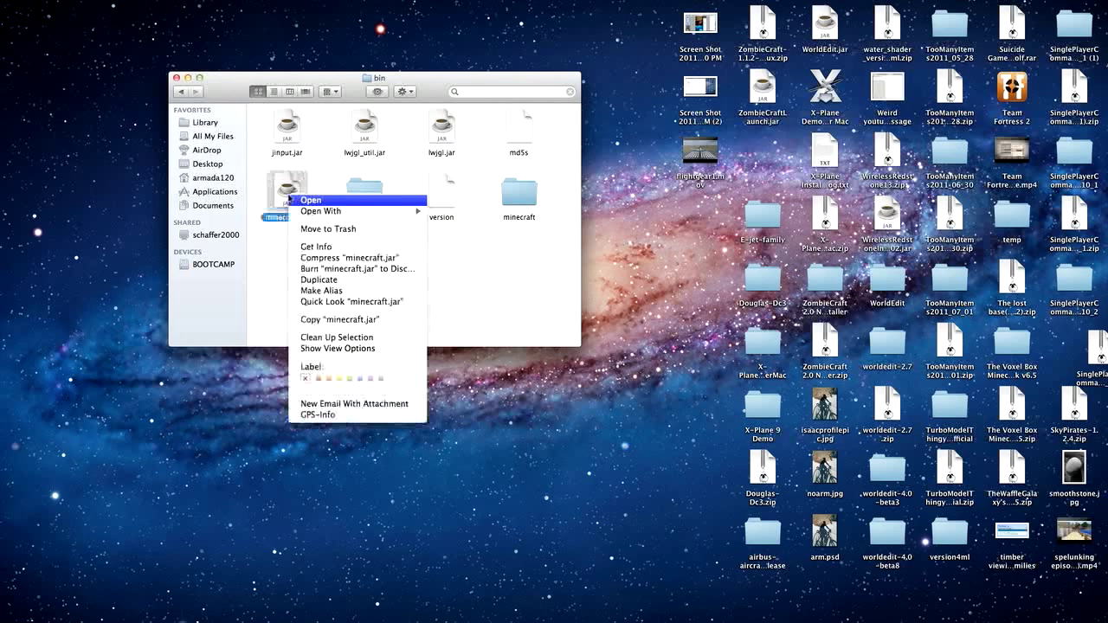
mouse_move(317, 214)
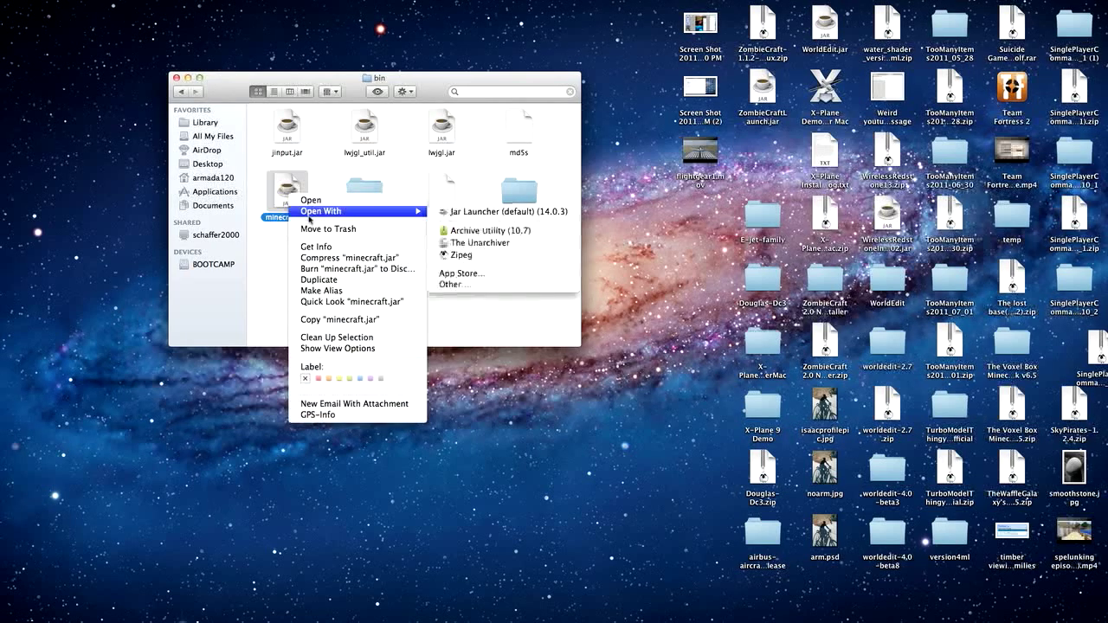
click(491, 232)
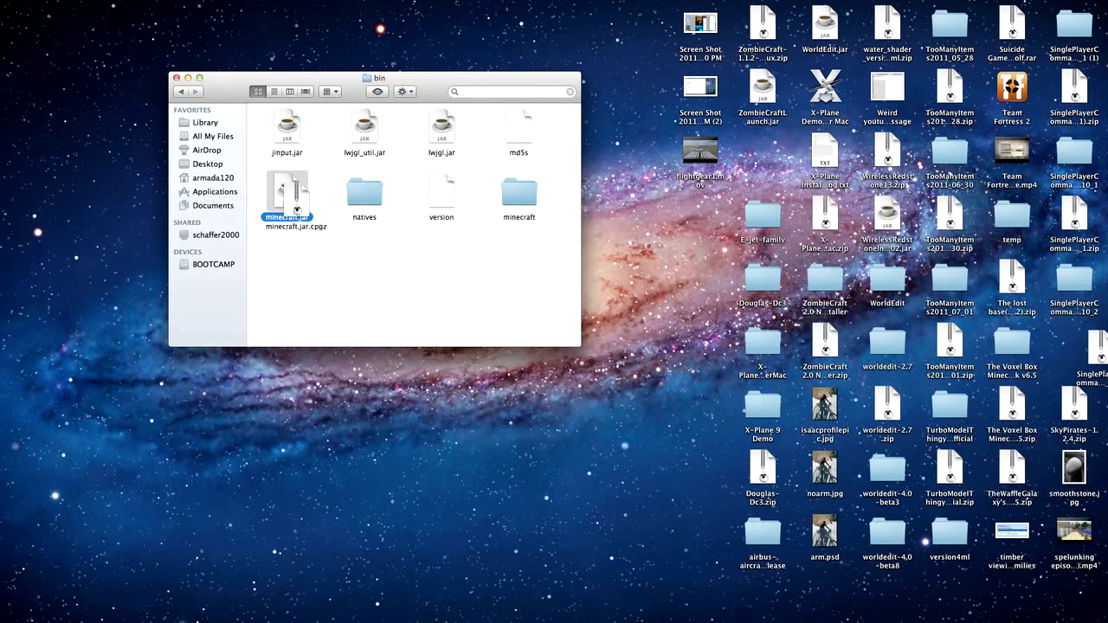
drag(295, 201, 302, 259)
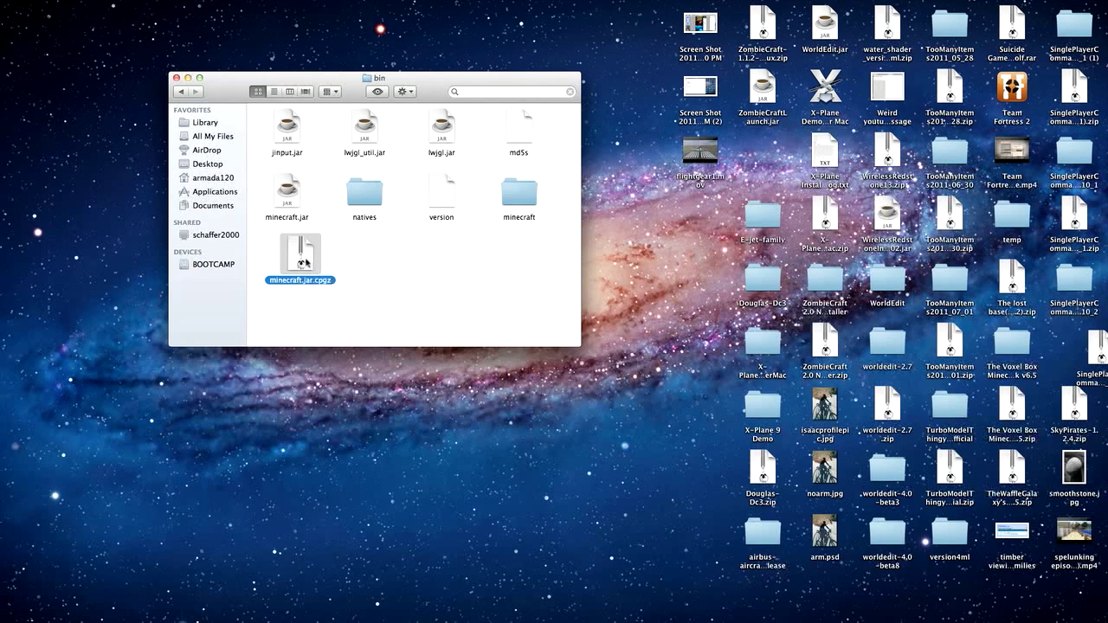
- Trash minecraft.jar.cpgz and show the Open With app list for minecraft.jar
right_click(301, 262)
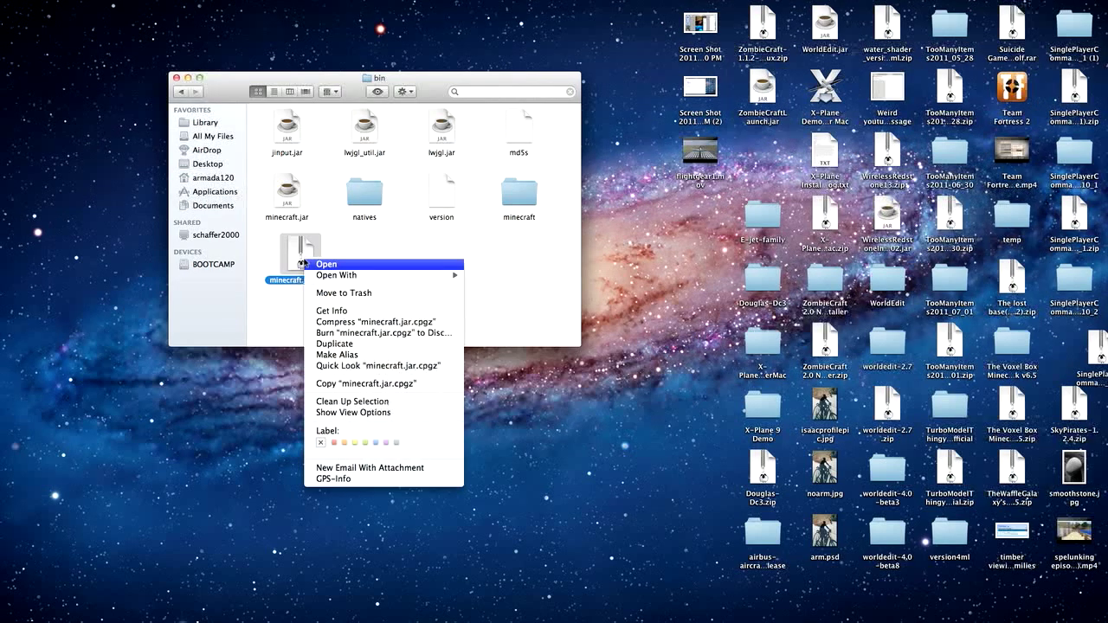
click(322, 289)
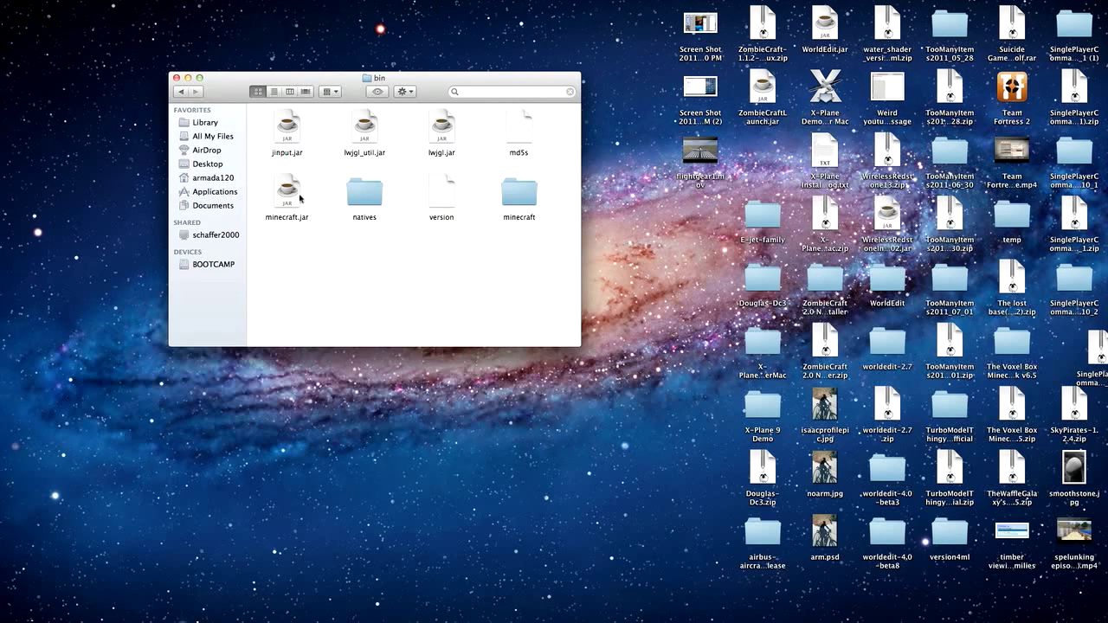
right_click(300, 196)
mouse_move(311, 211)
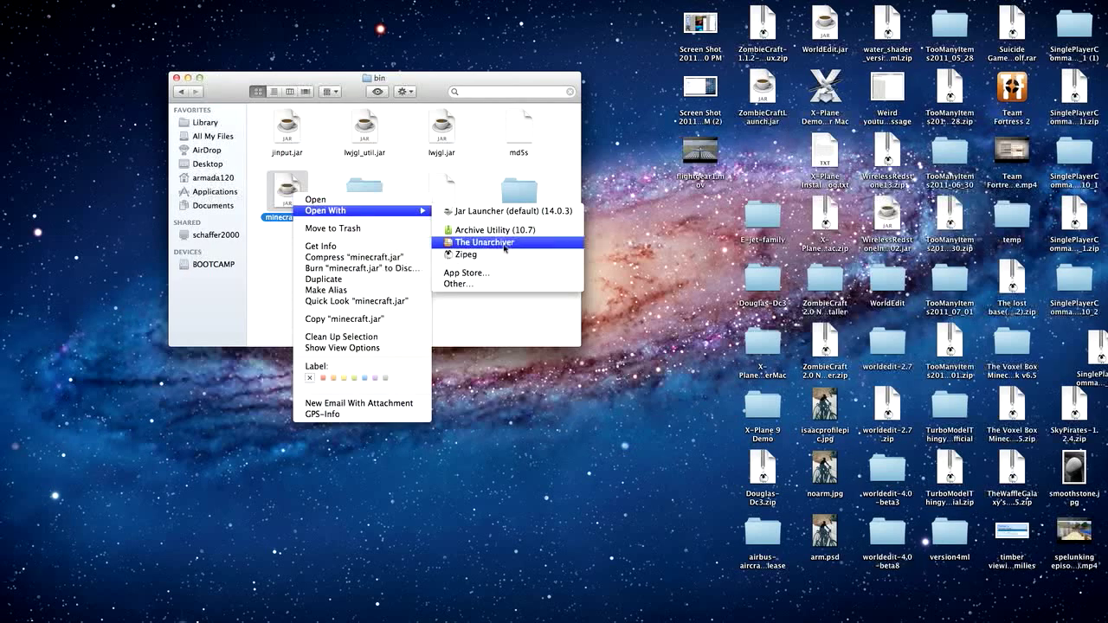
- Unarchive minecraft.jar into a folder and check its class files before returning to bin
click(505, 248)
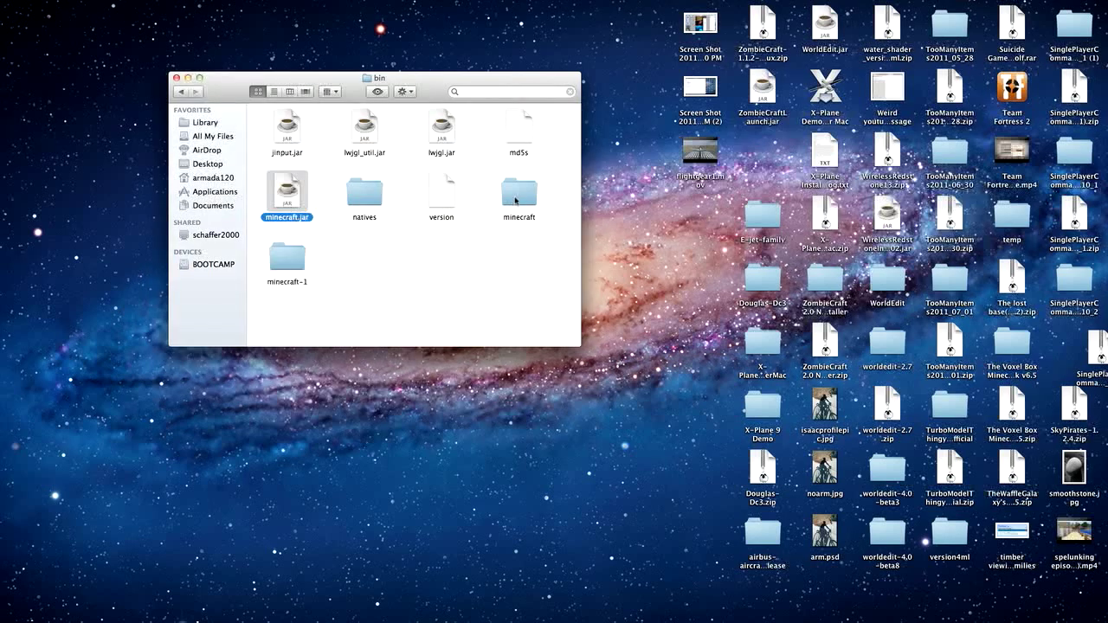
click(521, 202)
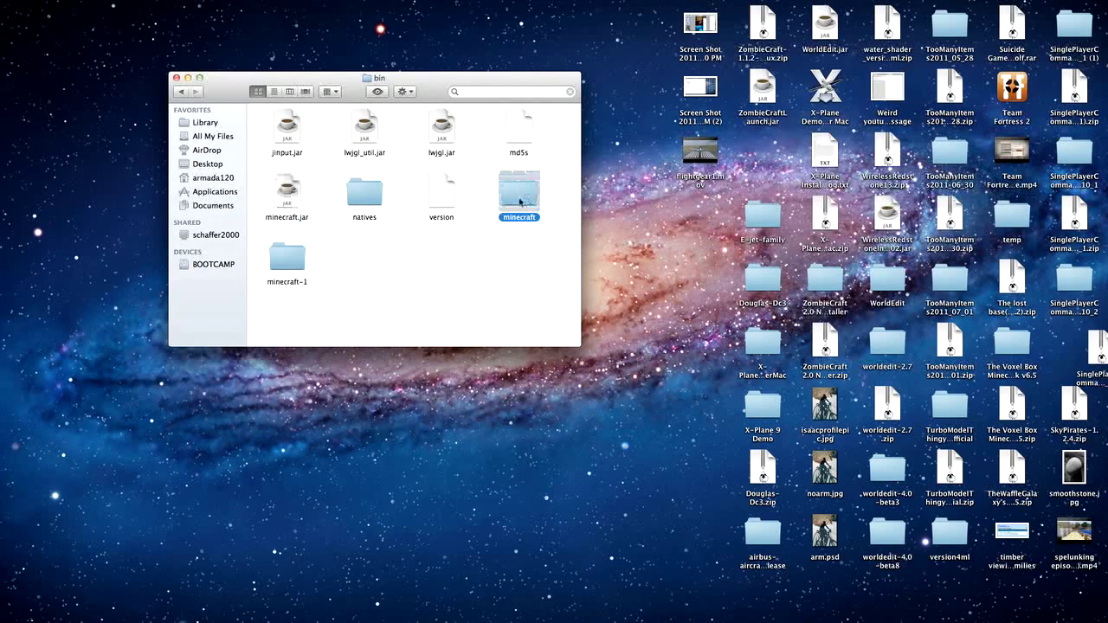
double_click(521, 202)
scroll(350, 165, down, 15)
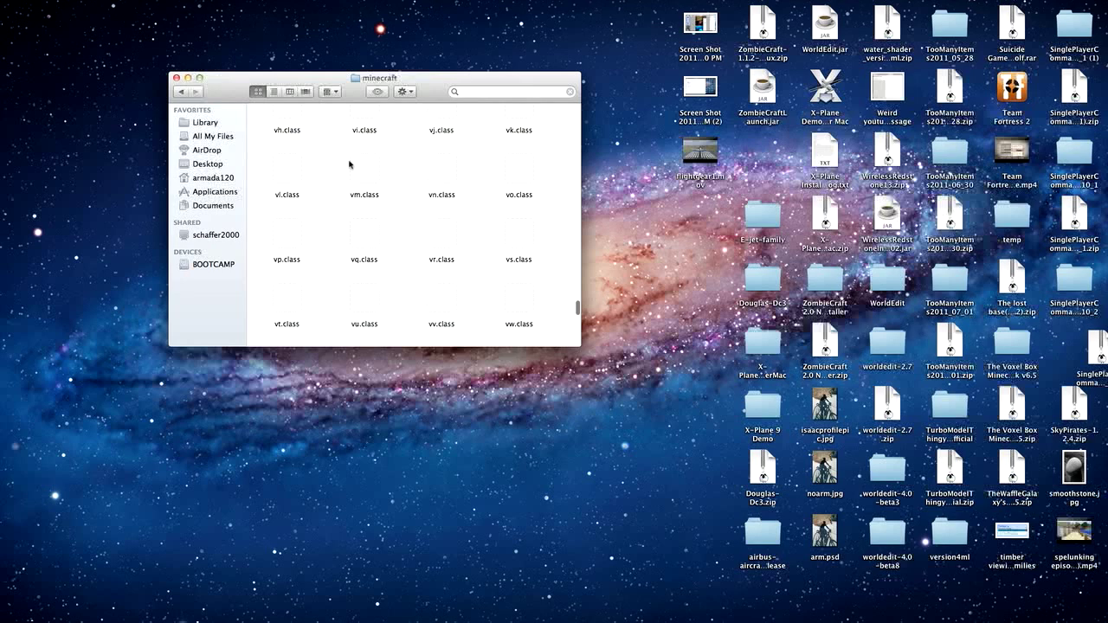
scroll(350, 190, up, 10)
key(super+bracketleft)
- Trash the duplicate minecraft-1 folder and move the original minecraft.jar file to the desktop
right_click(303, 251)
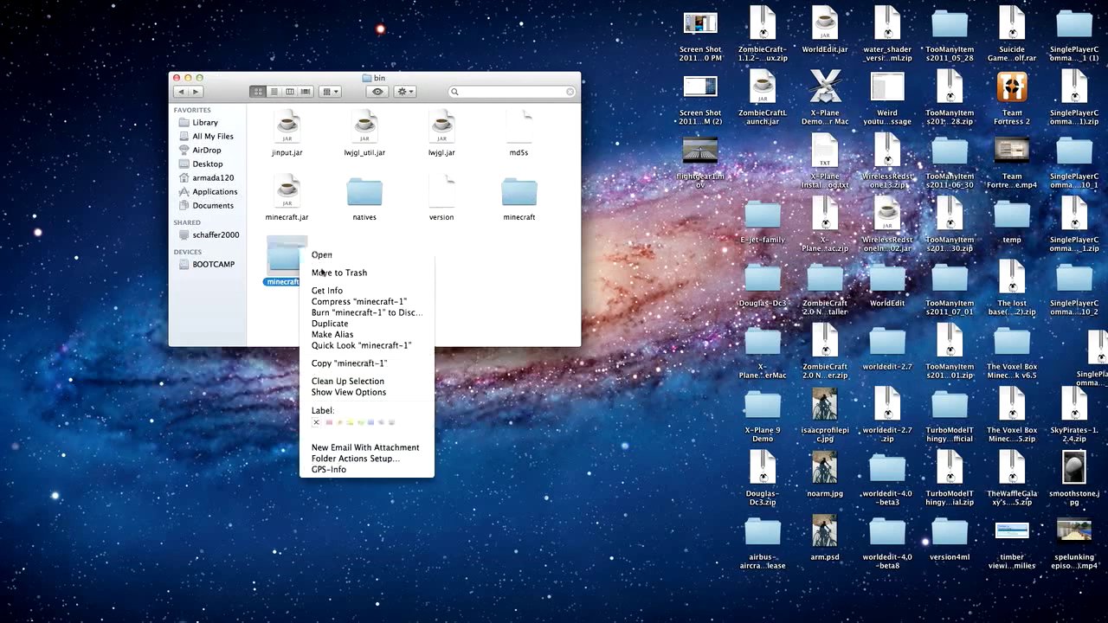
click(329, 273)
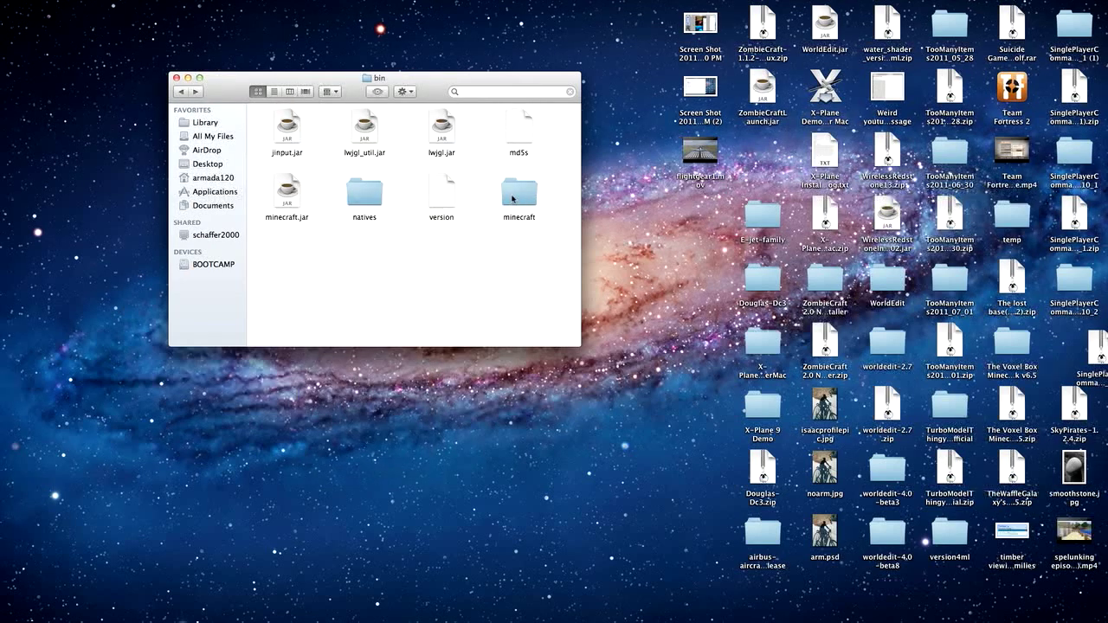
drag(288, 198, 111, 67)
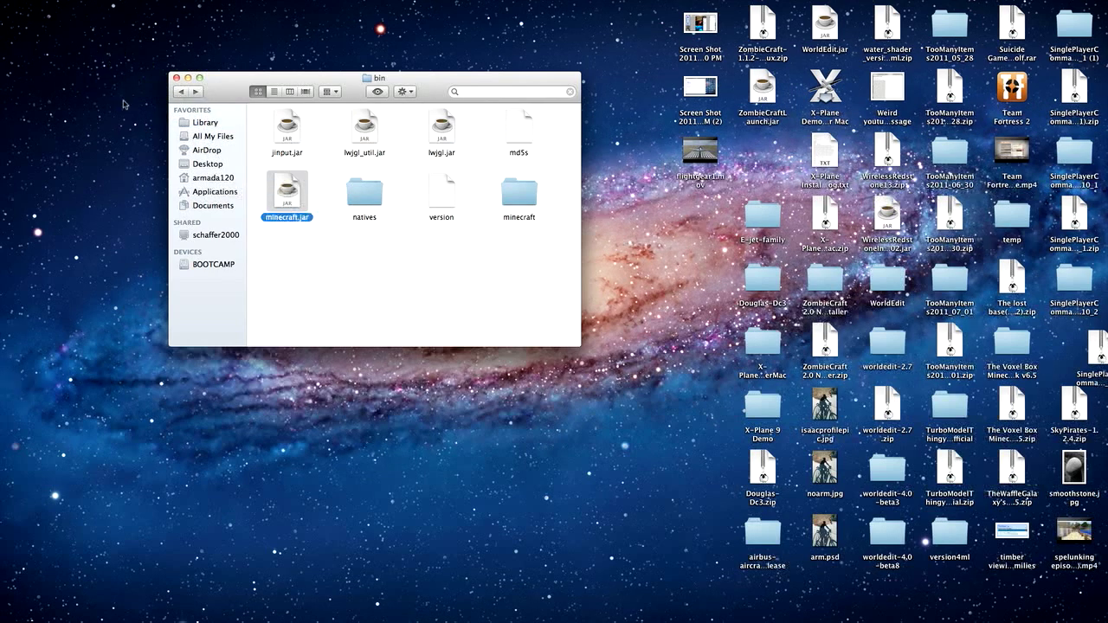
- Rename the unpacked minecraft folder to minecraft.jar, keep the .jar extension, and place it before natives
click(515, 189)
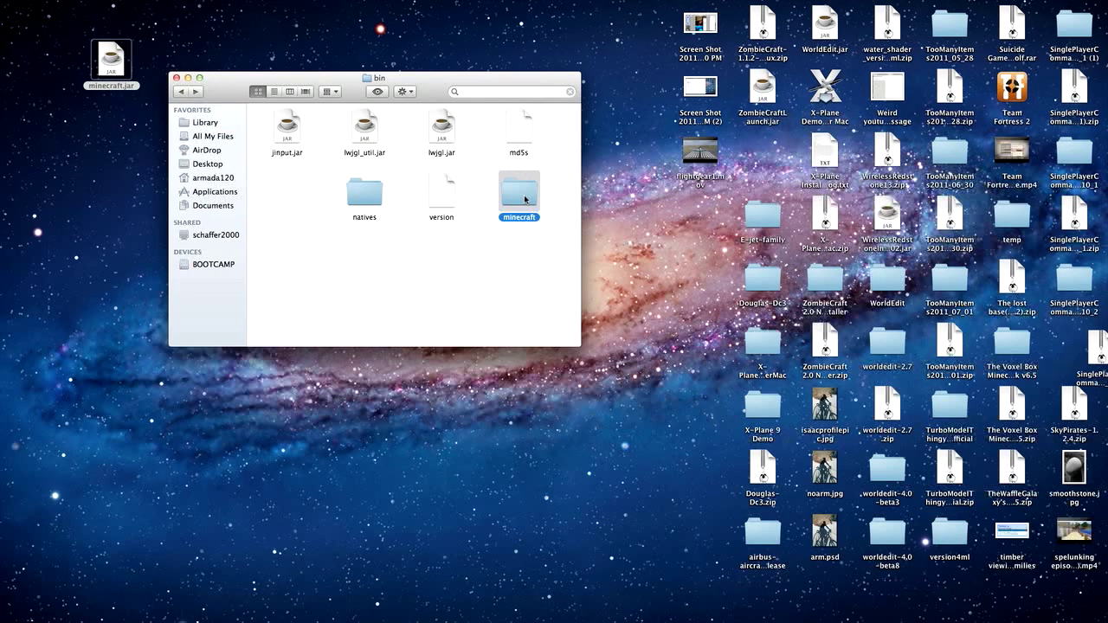
key(Return)
click(520, 216)
text(.jar)
key(Return)
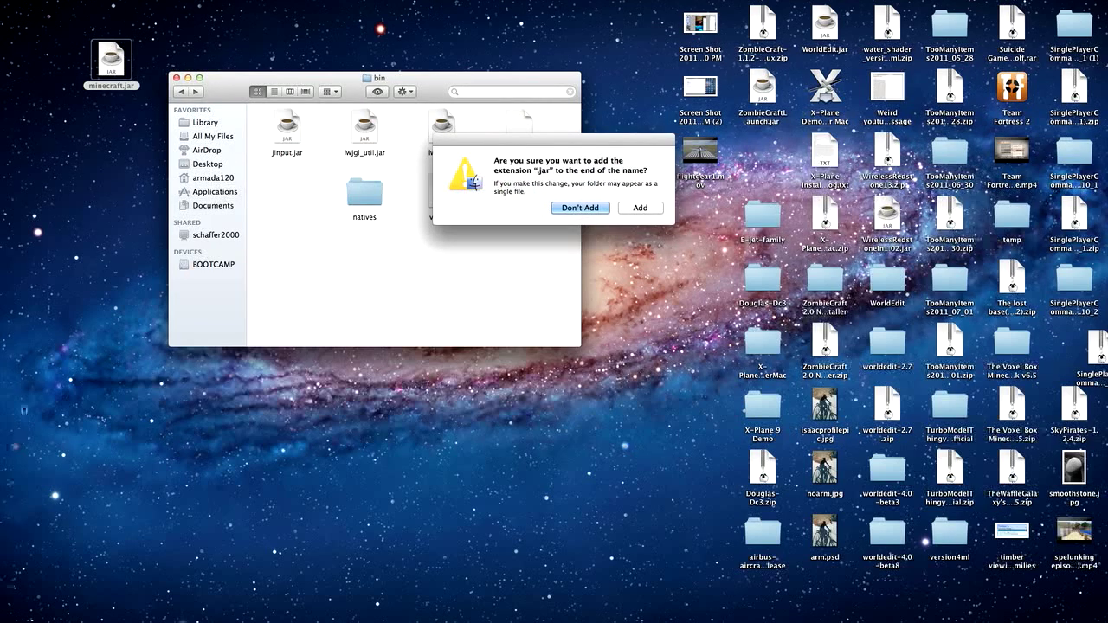
click(639, 207)
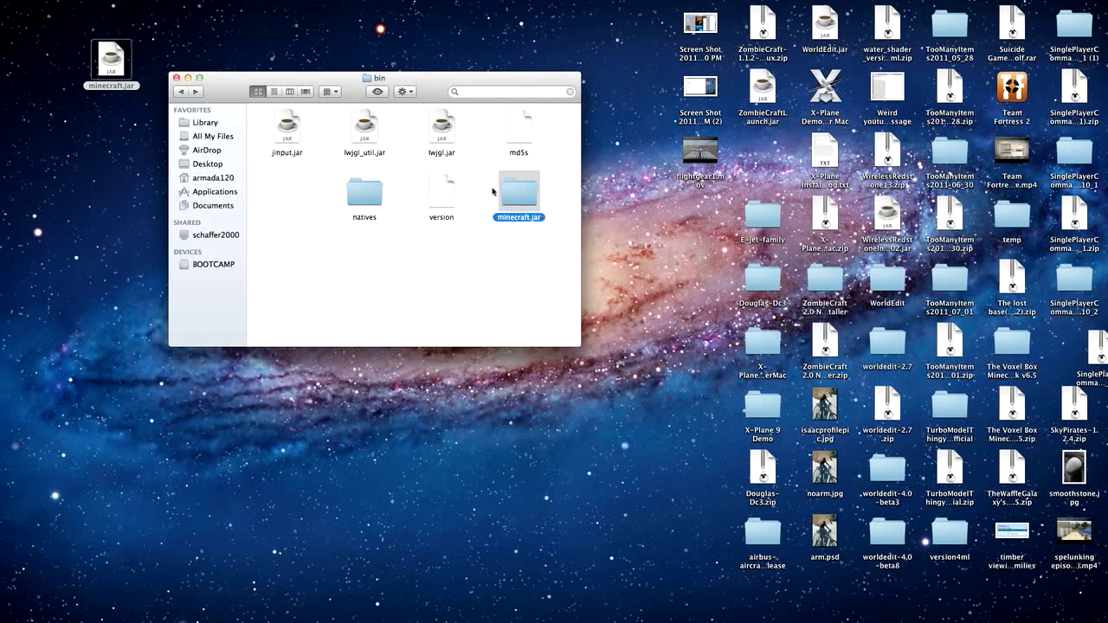
drag(492, 192, 267, 191)
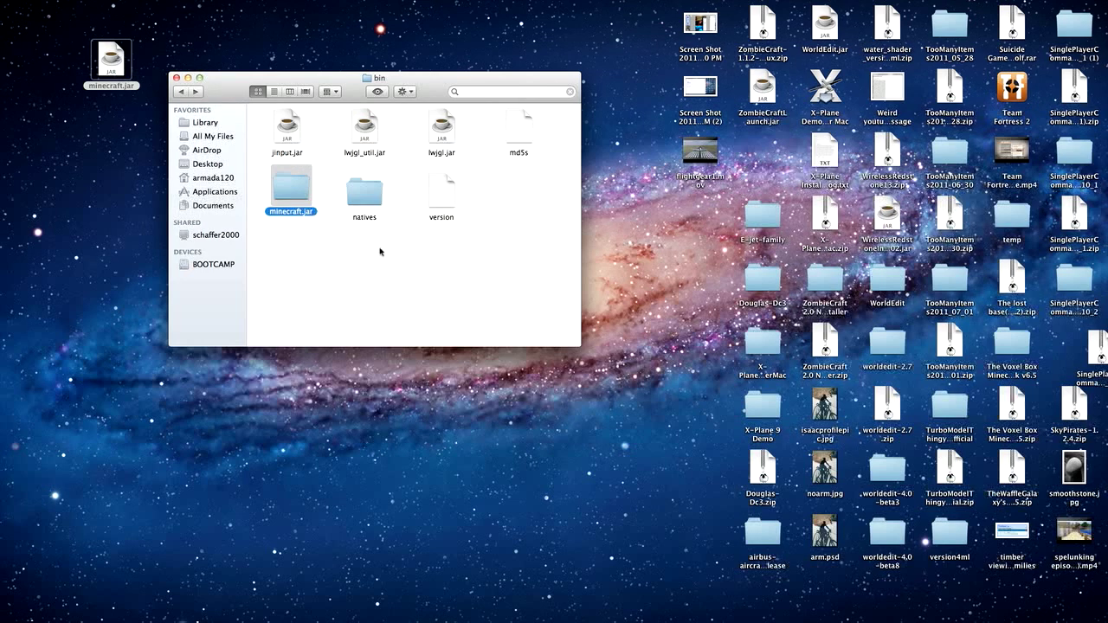
- Open the minecraft.jar folder and move its META-INF folder to the Trash with Command-Delete
double_click(291, 184)
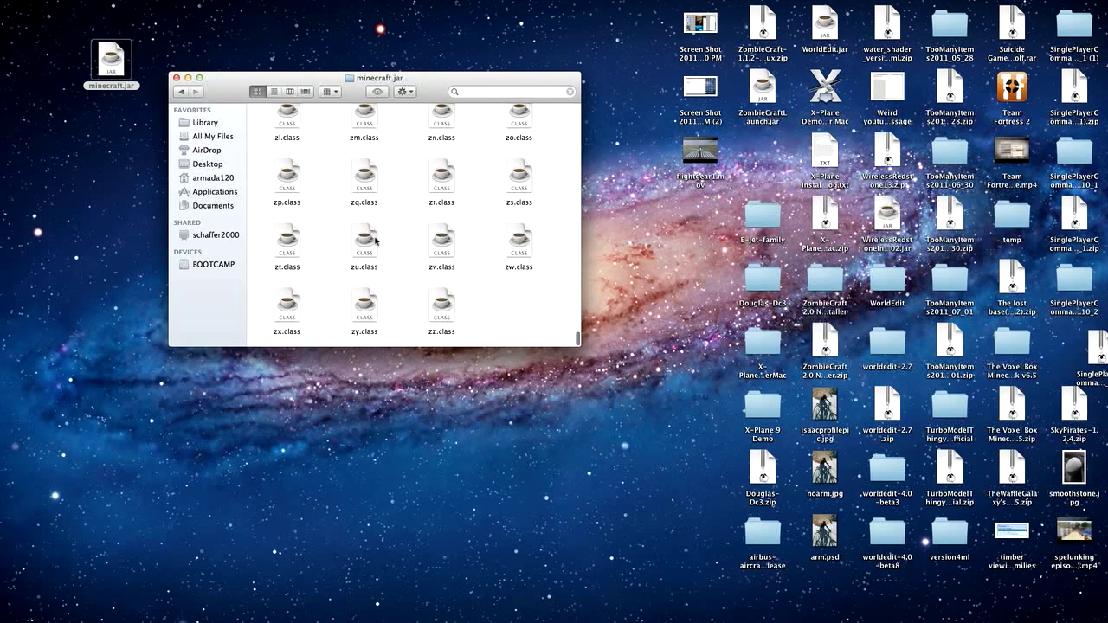
scroll(379, 236, up, 10)
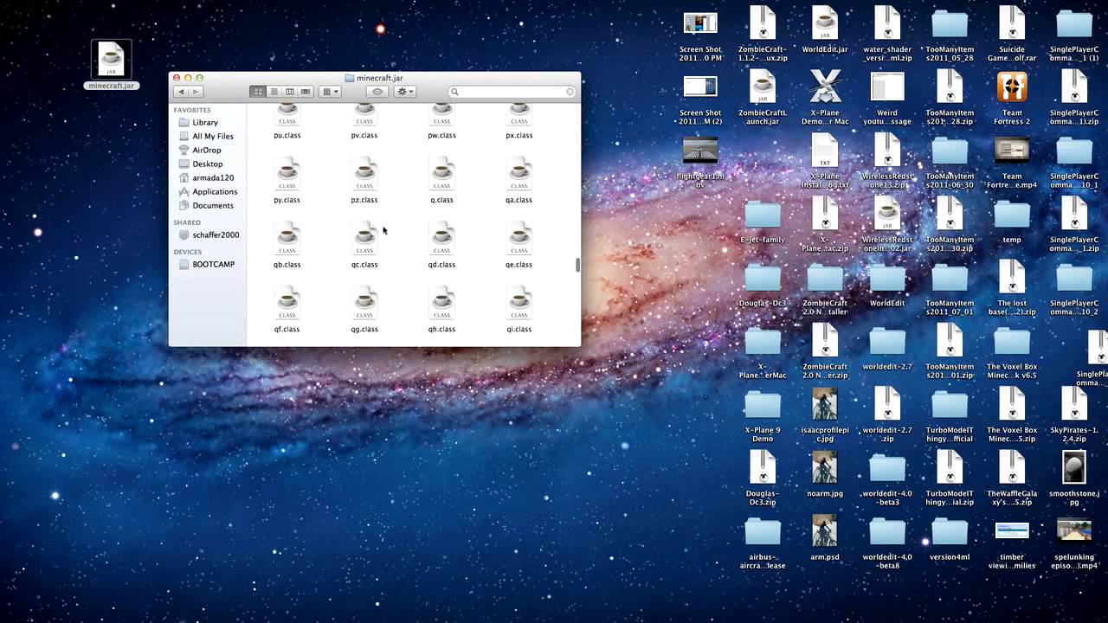
scroll(383, 230, up, 5)
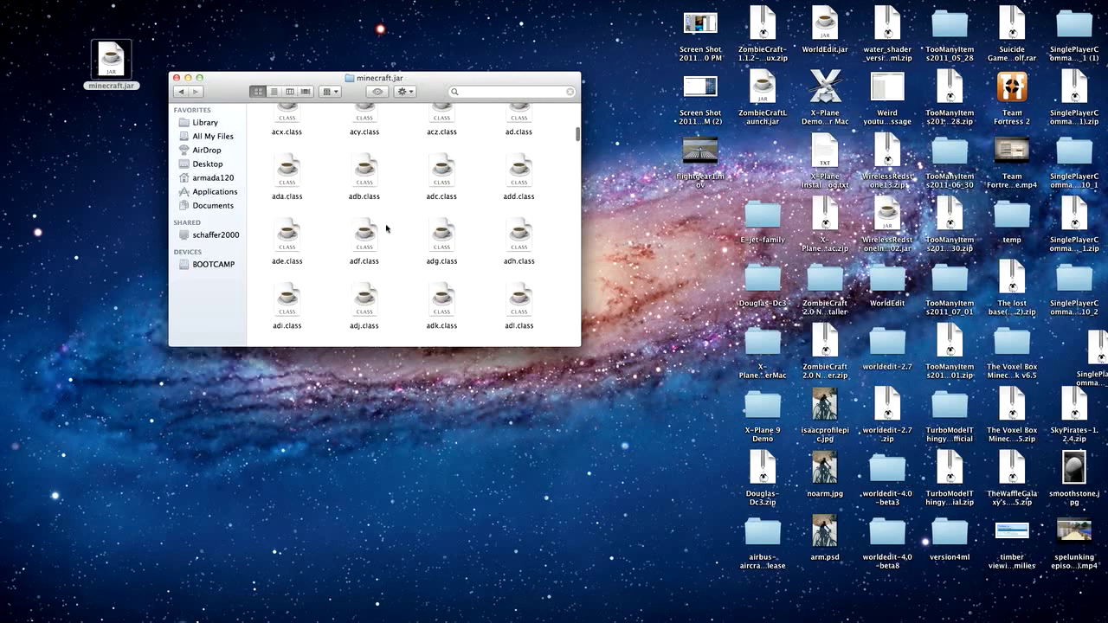
scroll(386, 229, down, 5)
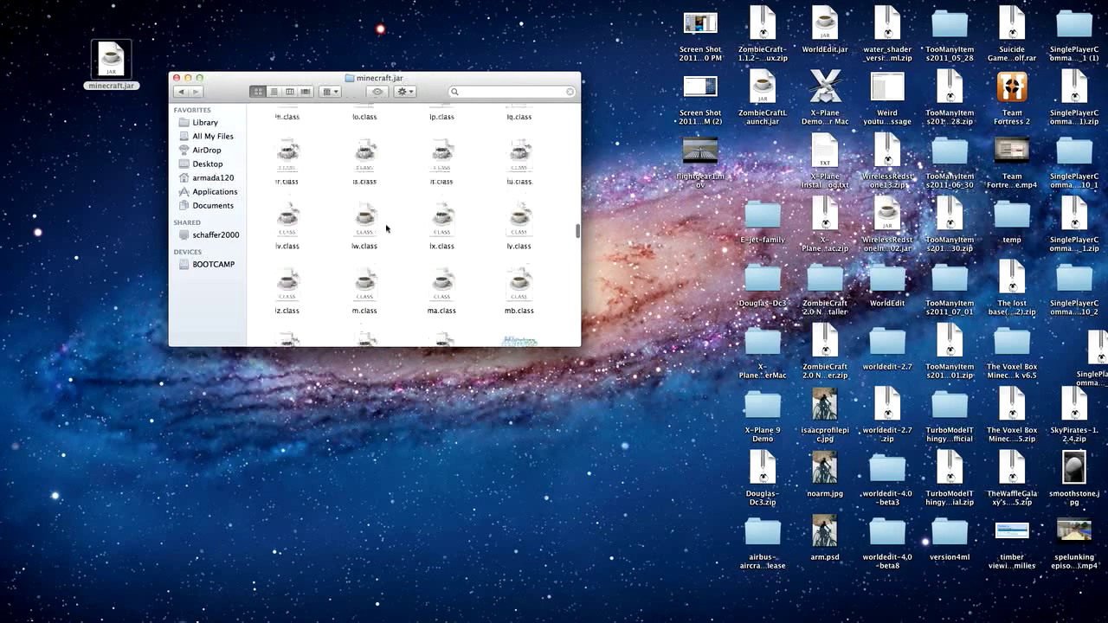
click(519, 165)
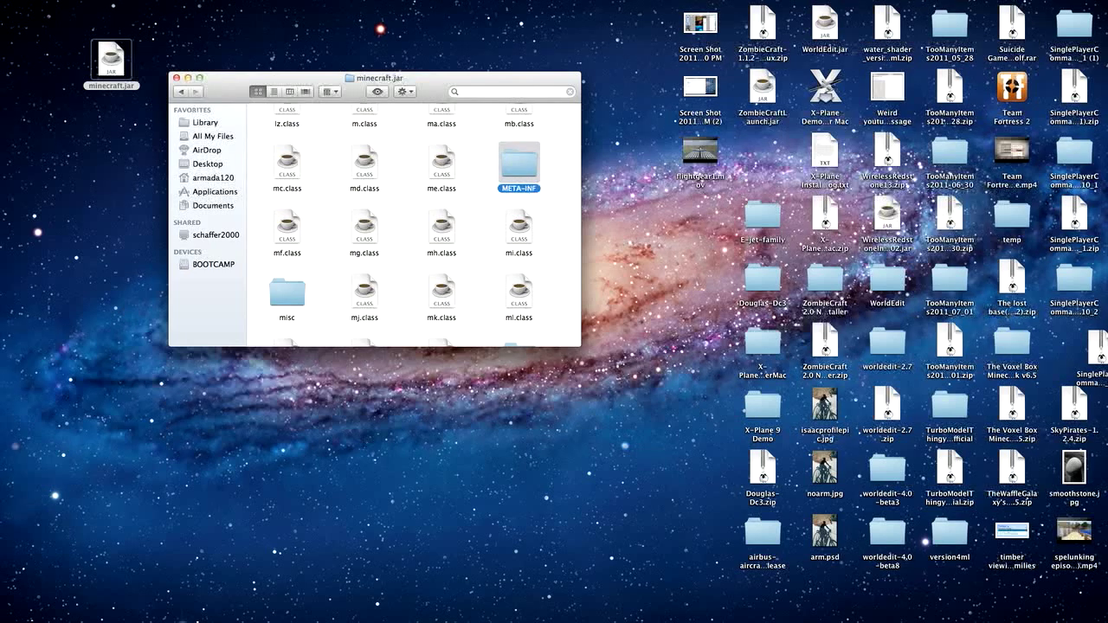
key(super+BackSpace)
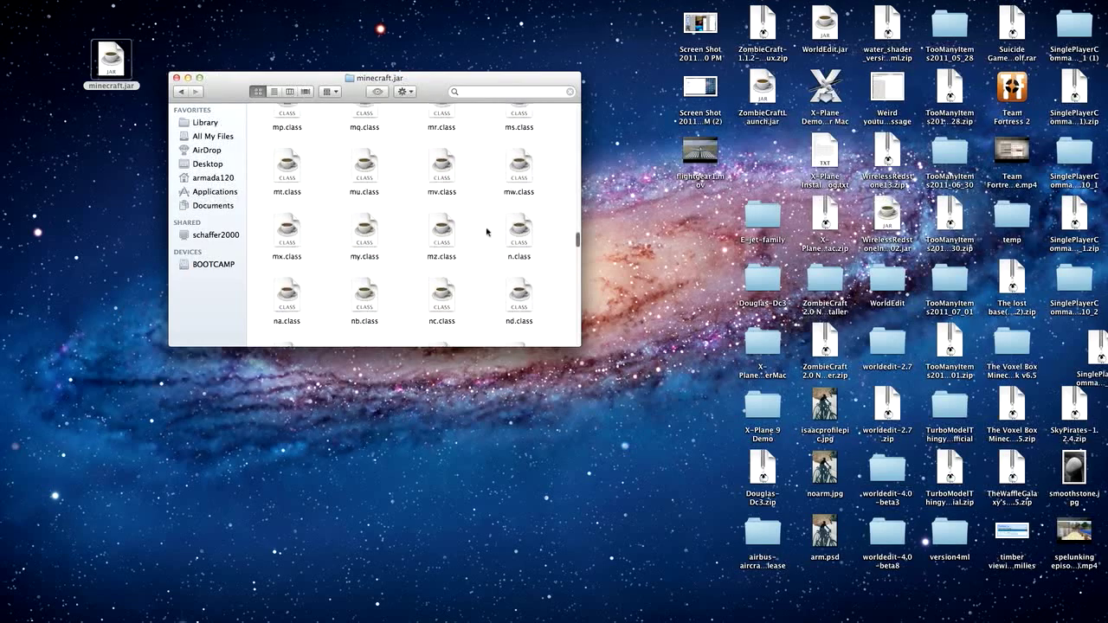
- Move and enlarge the minecraft.jar window, switch to List view and sort by Kind
drag(394, 79, 270, 7)
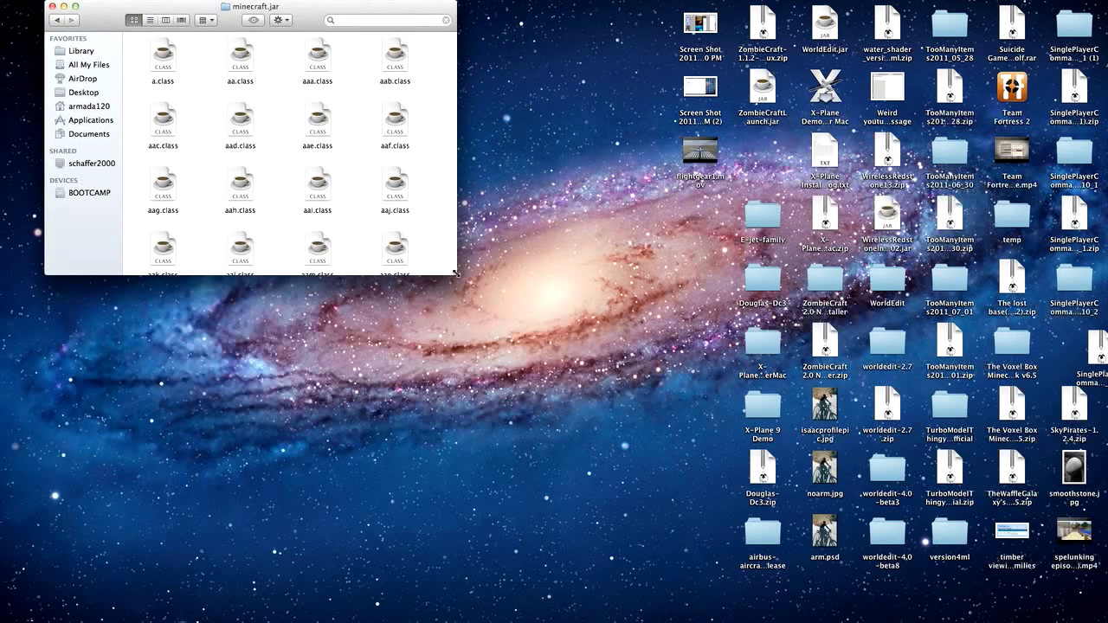
mouse_move(457, 273)
mouse_down()
mouse_move(750, 520)
mouse_move(683, 423)
mouse_move(436, 472)
mouse_move(501, 514)
mouse_move(405, 479)
mouse_move(423, 472)
mouse_move(467, 232)
mouse_move(479, 223)
mouse_move(468, 275)
mouse_up()
key(super+2)
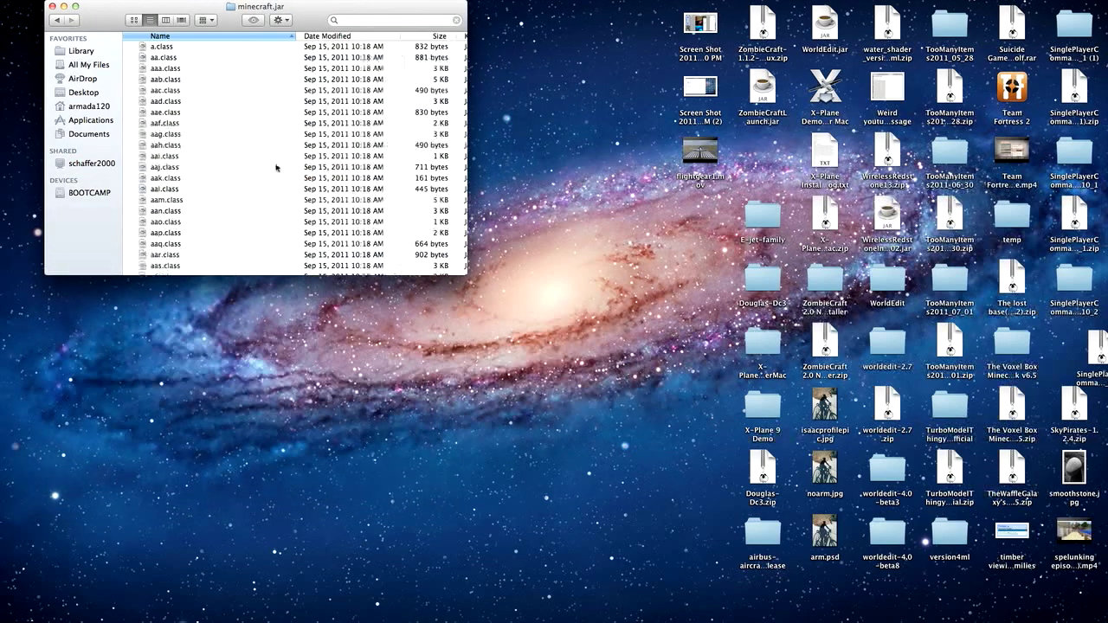
scroll(271, 165, down, 15)
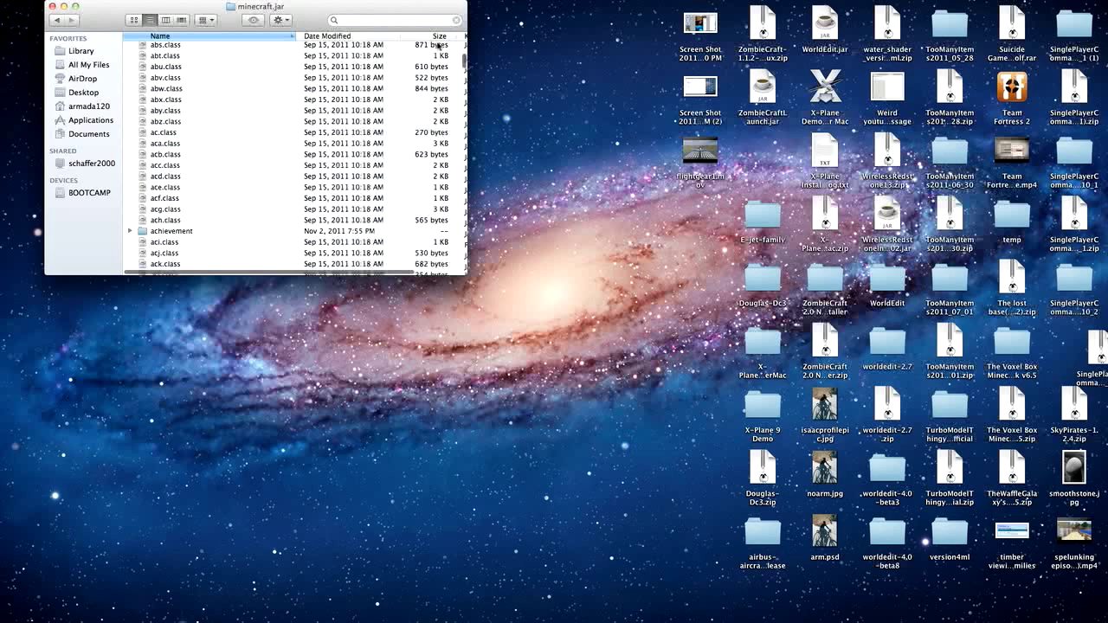
scroll(439, 43, up, 2)
click(464, 36)
scroll(327, 164, up, 5)
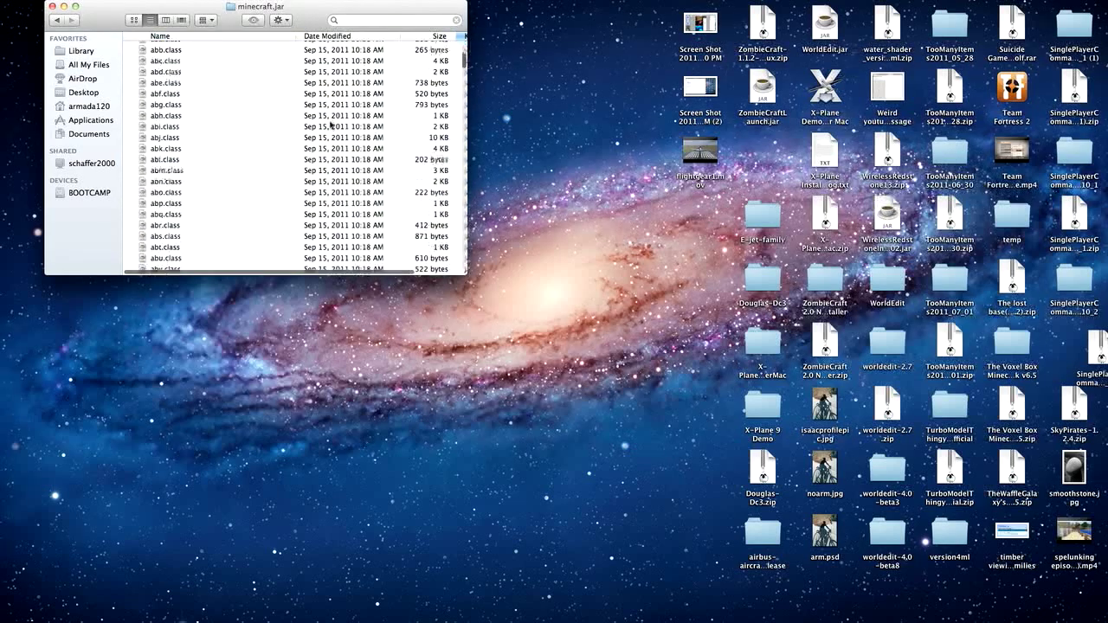
scroll(330, 126, down, 20)
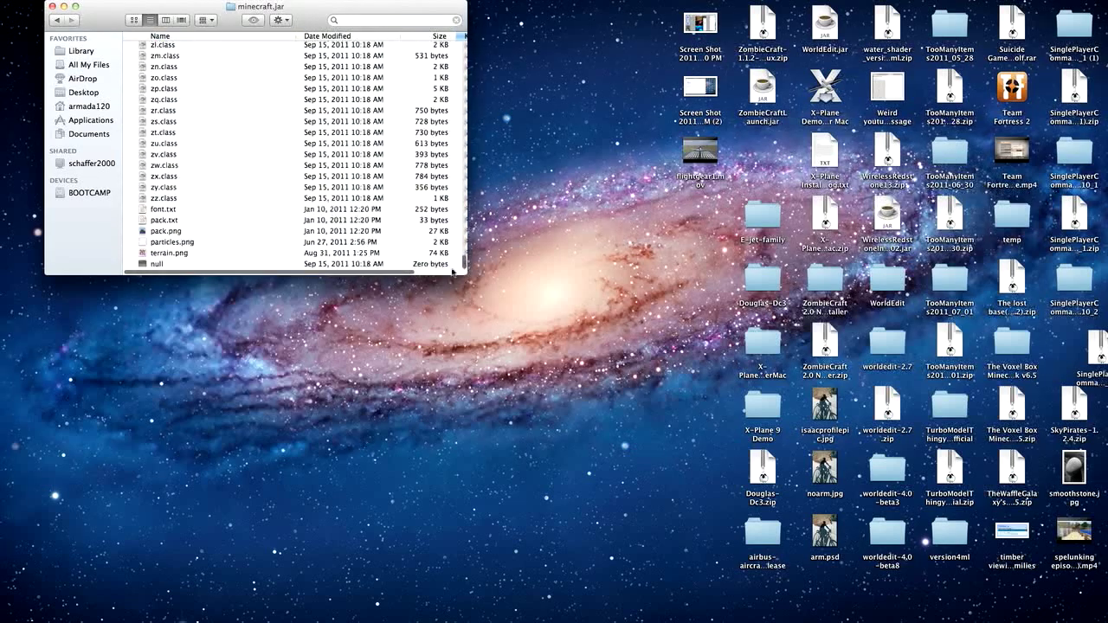
drag(452, 272, 523, 280)
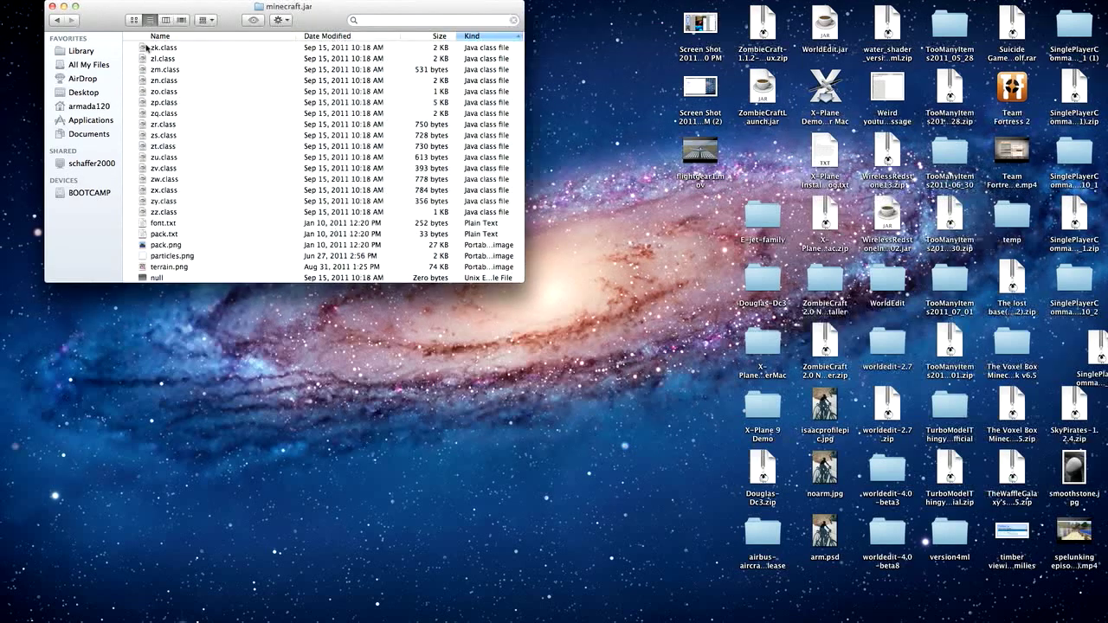
scroll(465, 108, up, 20)
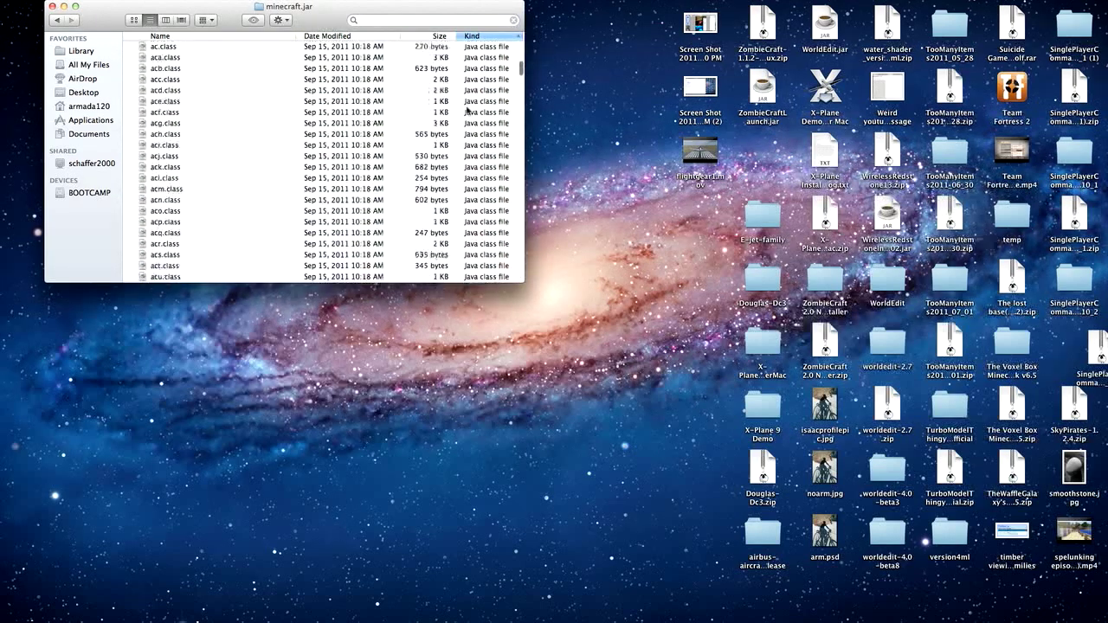
scroll(466, 109, up, 5)
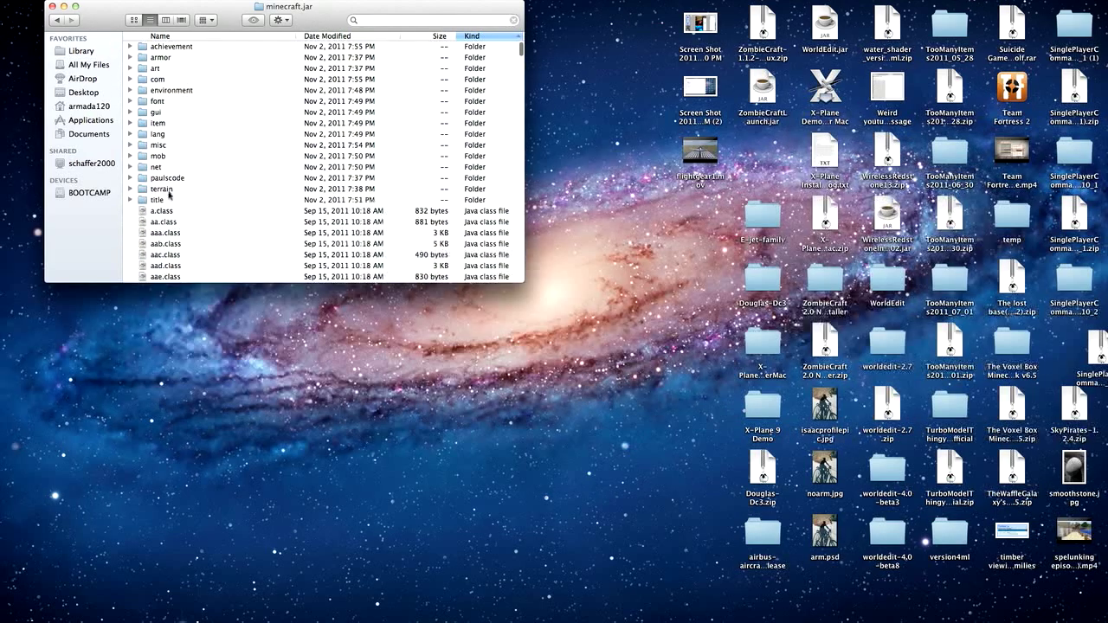
- Expand the net, mob and gui folders to list their contents
click(159, 168)
key(Right)
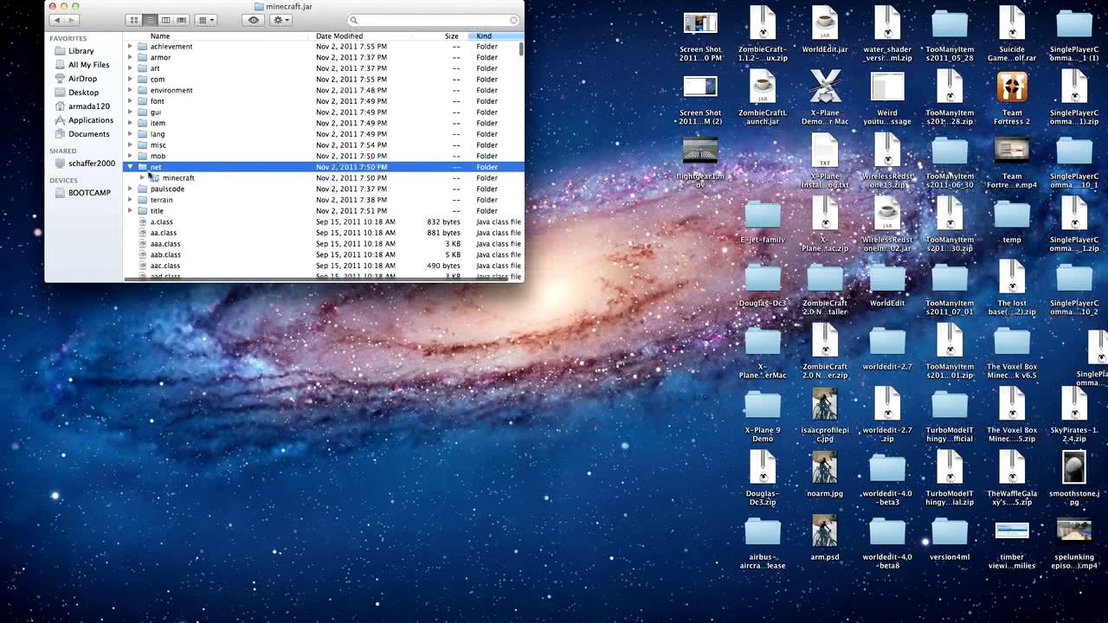
click(161, 157)
click(131, 156)
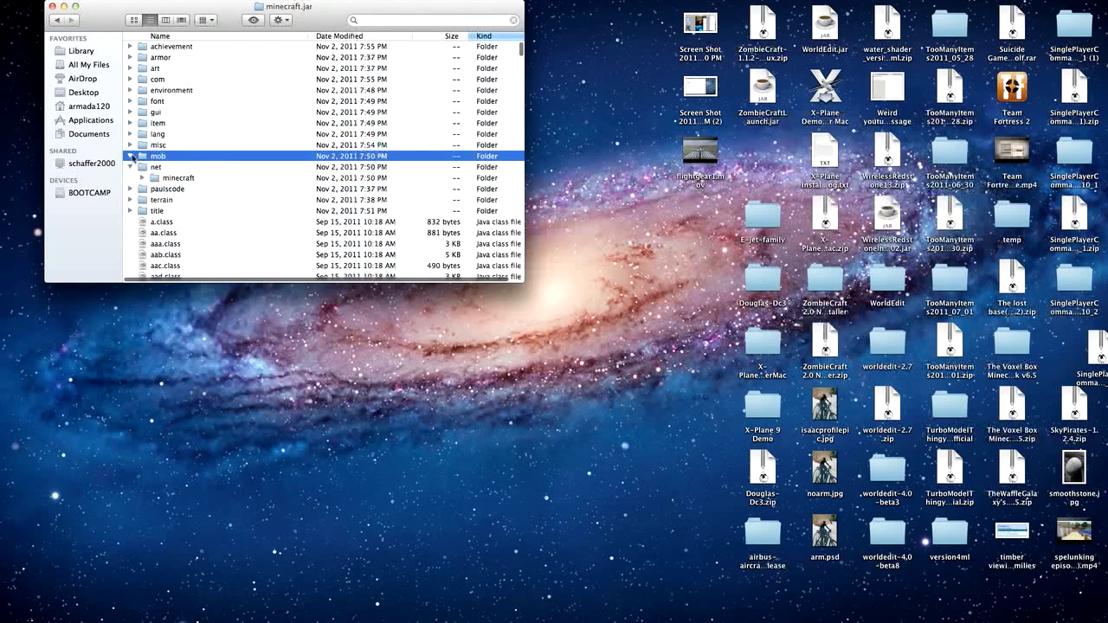
scroll(178, 182, down, 10)
scroll(178, 181, up, 10)
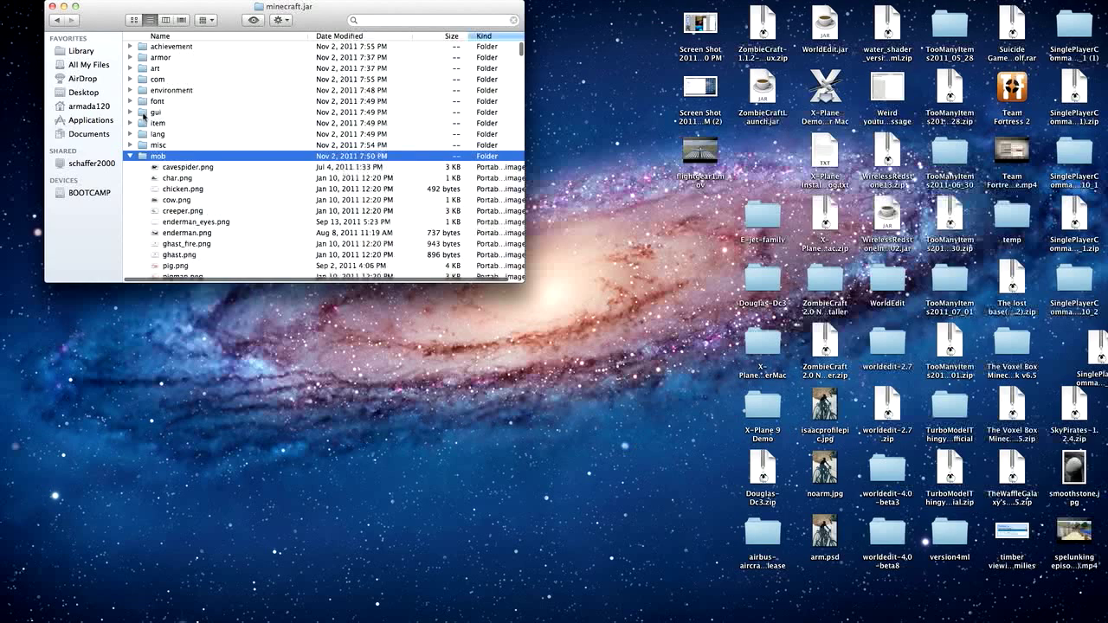
click(131, 113)
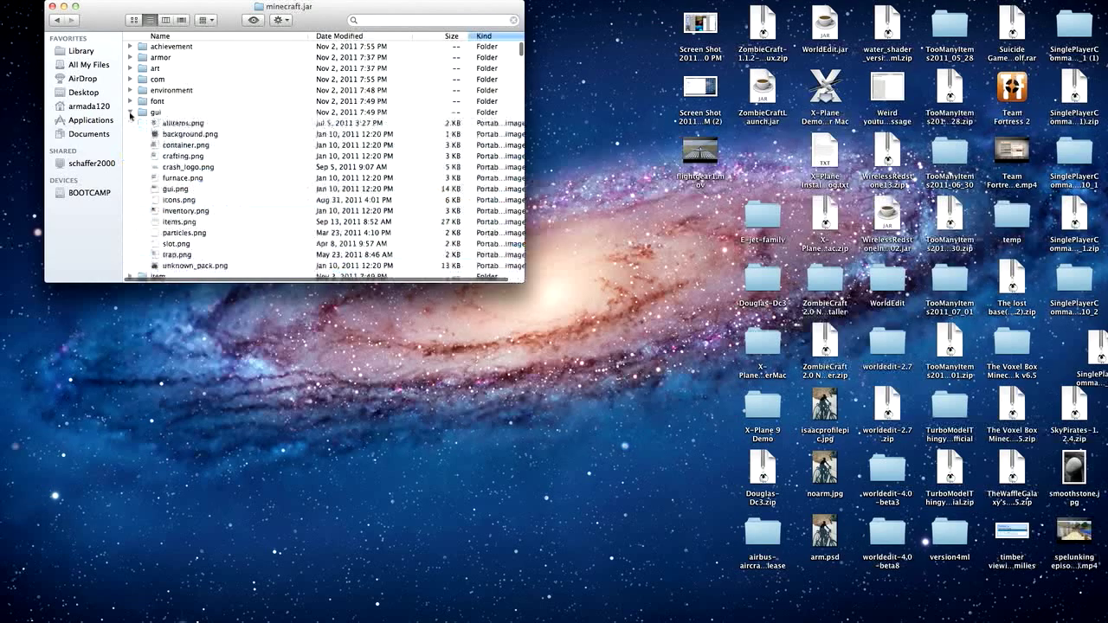
scroll(133, 167, down, 4)
scroll(134, 168, down, 15)
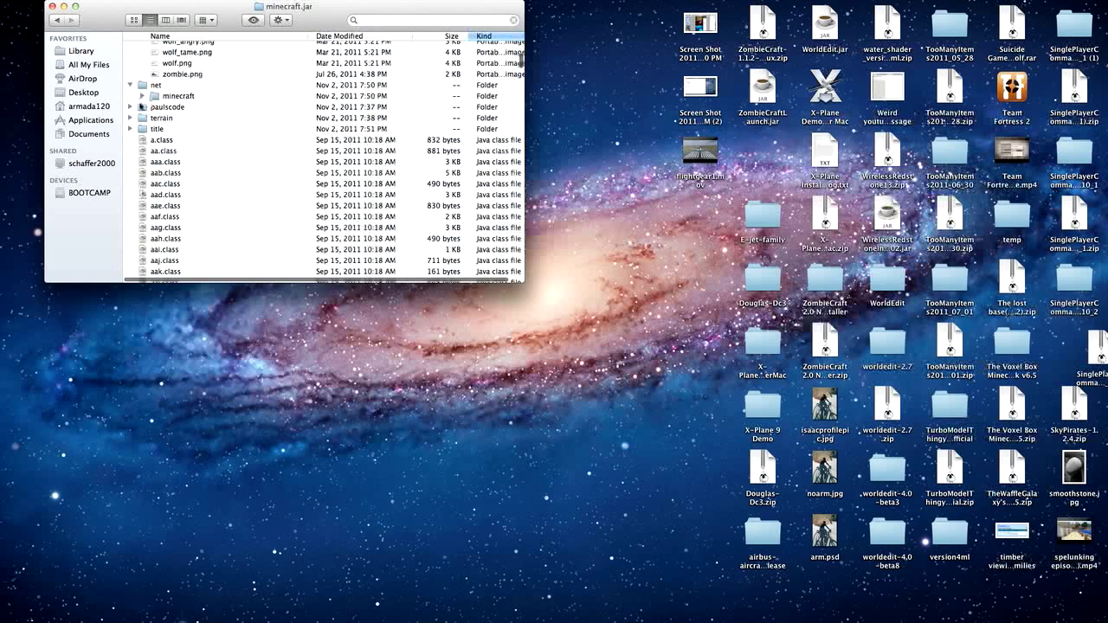
click(129, 106)
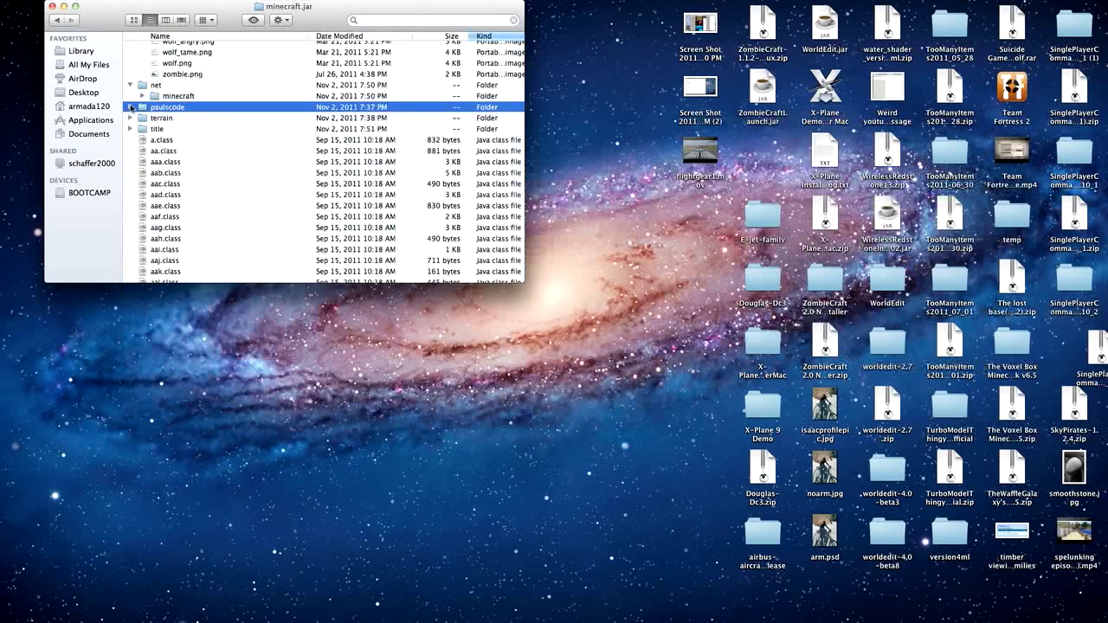
click(130, 106)
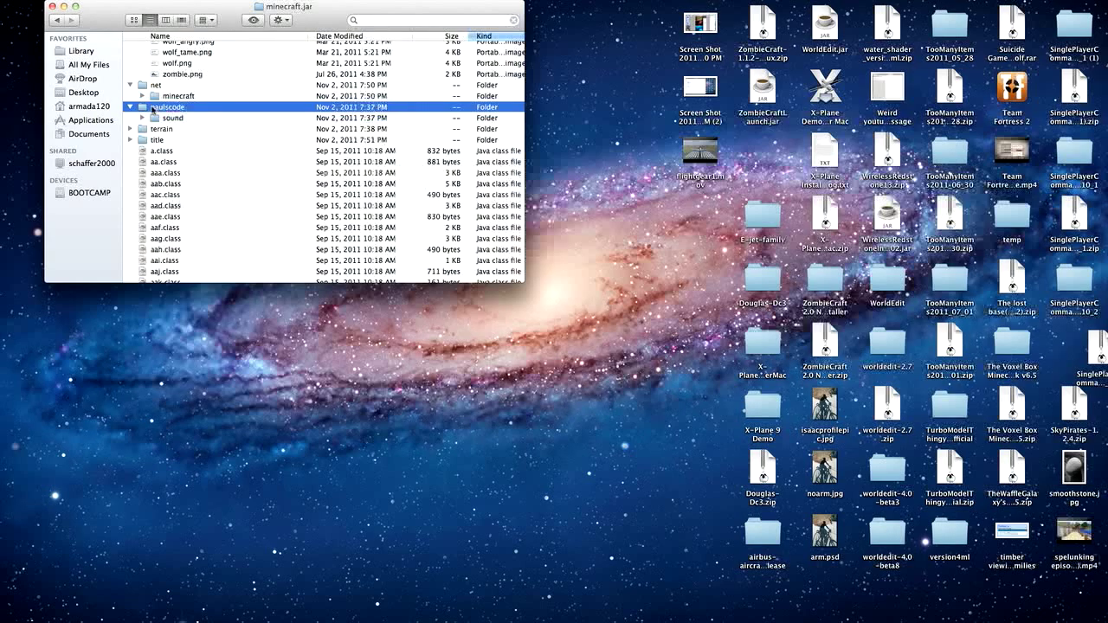
scroll(155, 117, right, 1)
scroll(154, 124, left, 1)
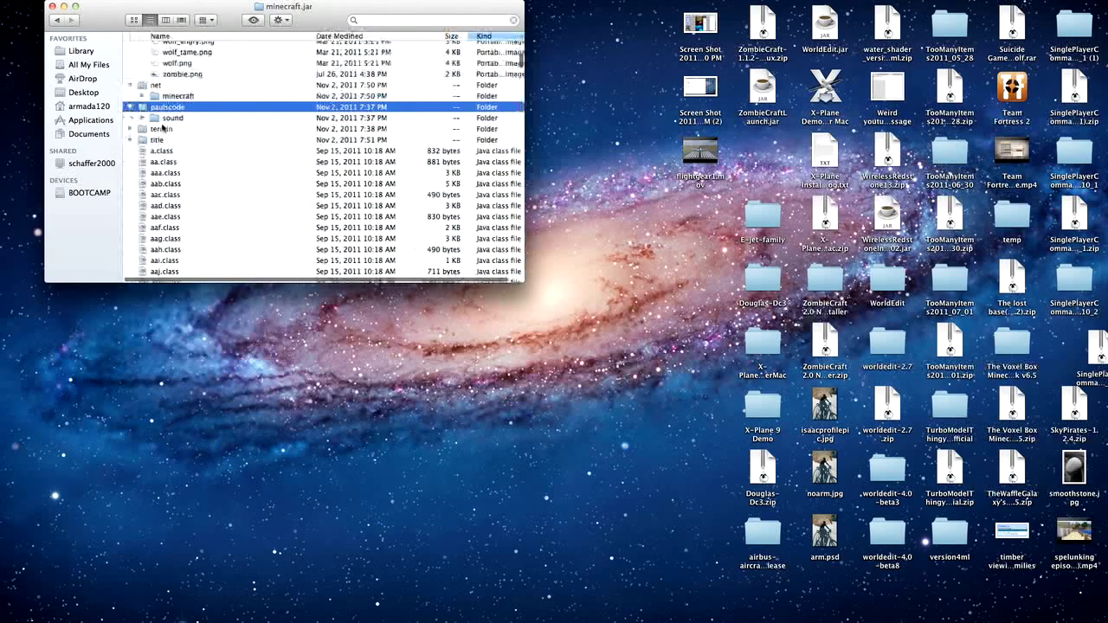
click(144, 117)
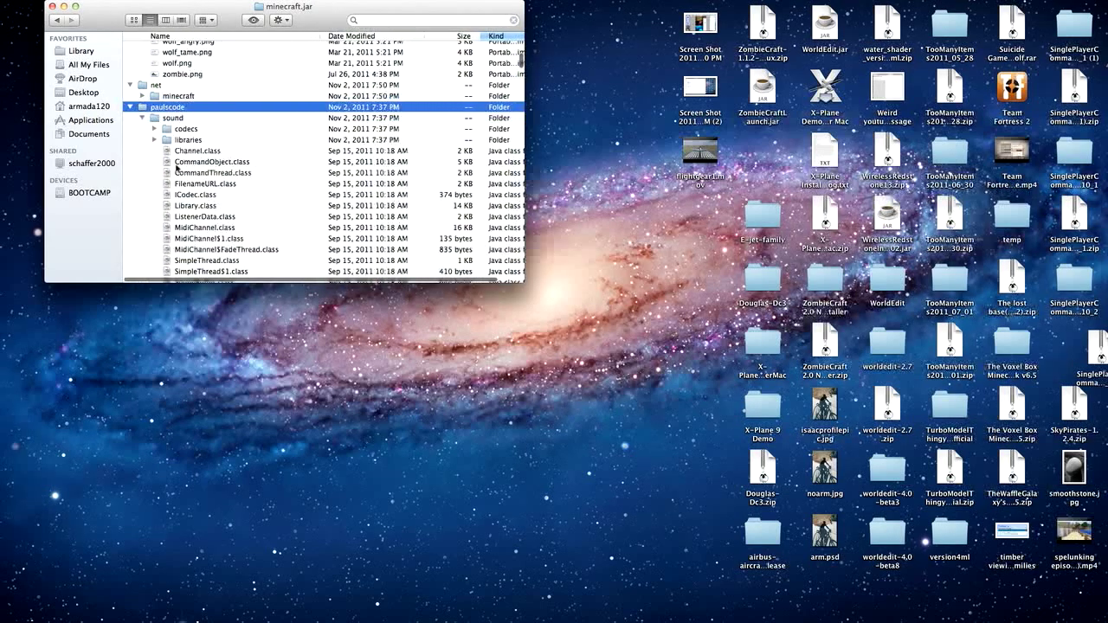
scroll(154, 118, down, 3)
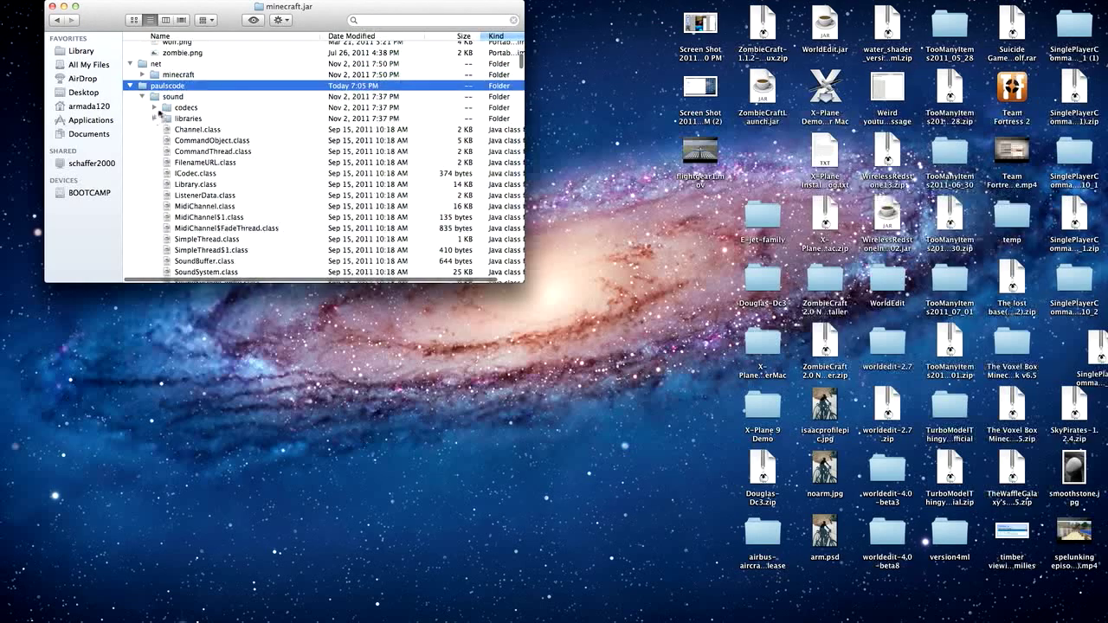
click(152, 107)
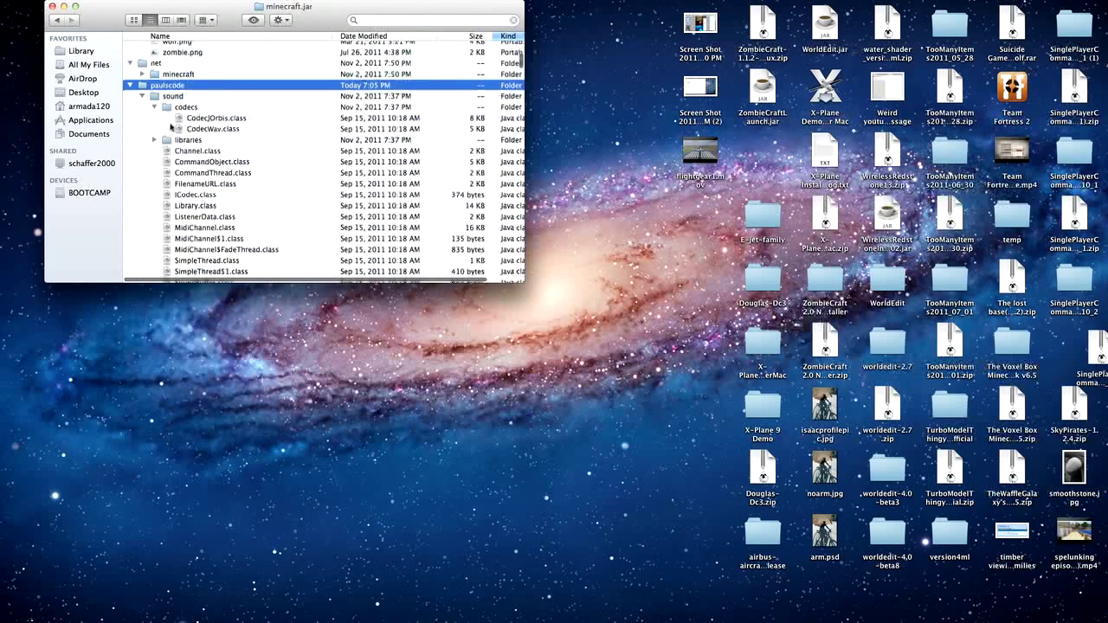
scroll(169, 151, up, 5)
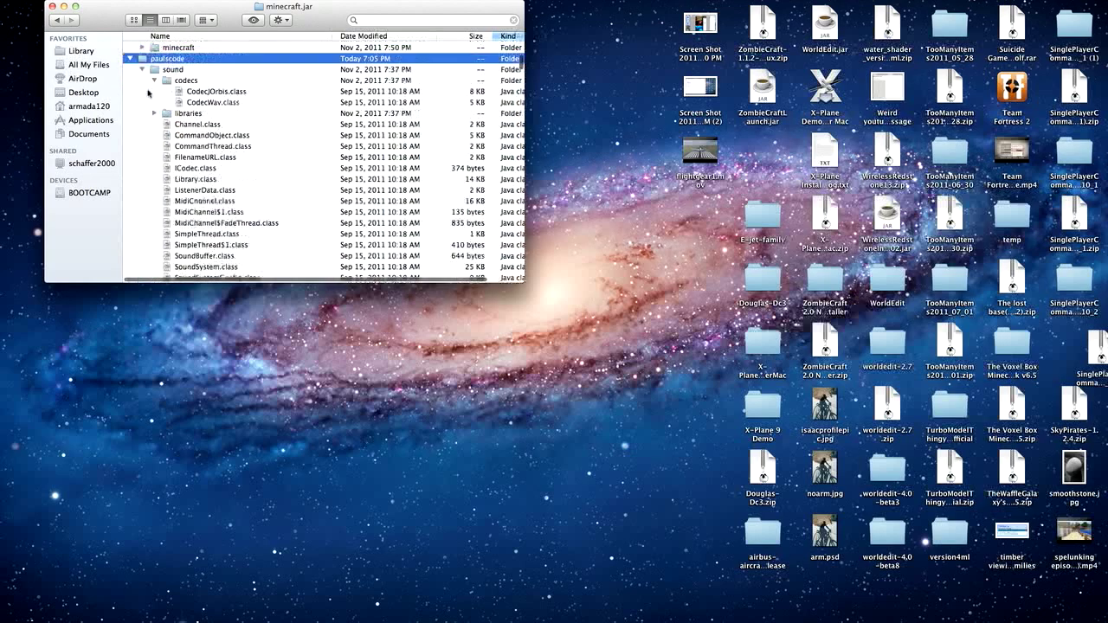
click(157, 191)
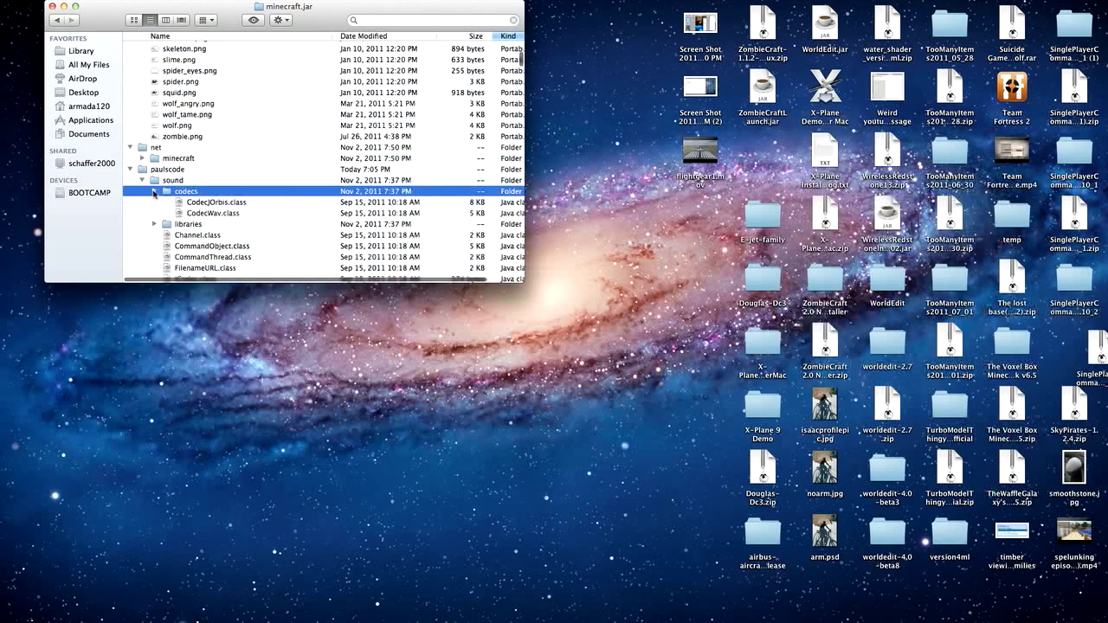
click(154, 192)
scroll(160, 197, down, 1)
scroll(165, 201, down, 15)
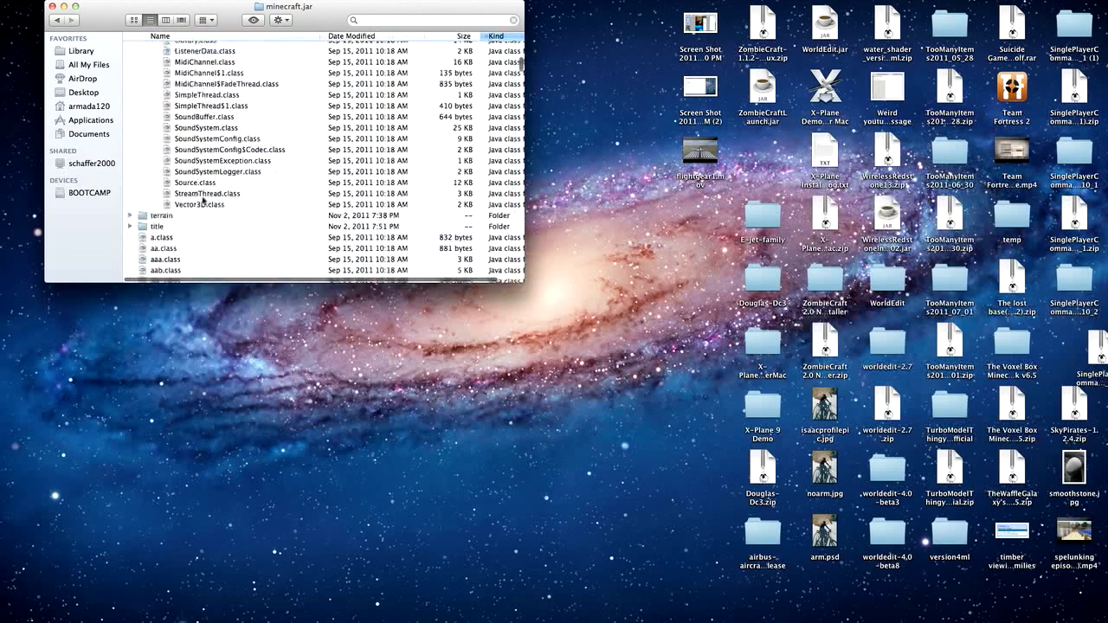
scroll(203, 201, up, 15)
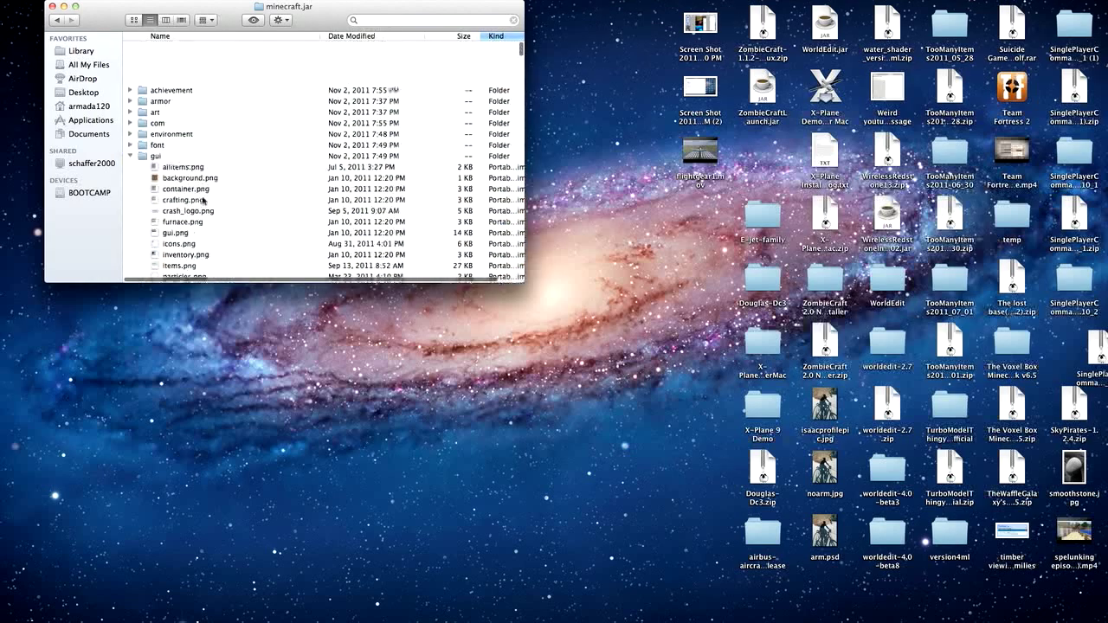
scroll(204, 200, down, 2)
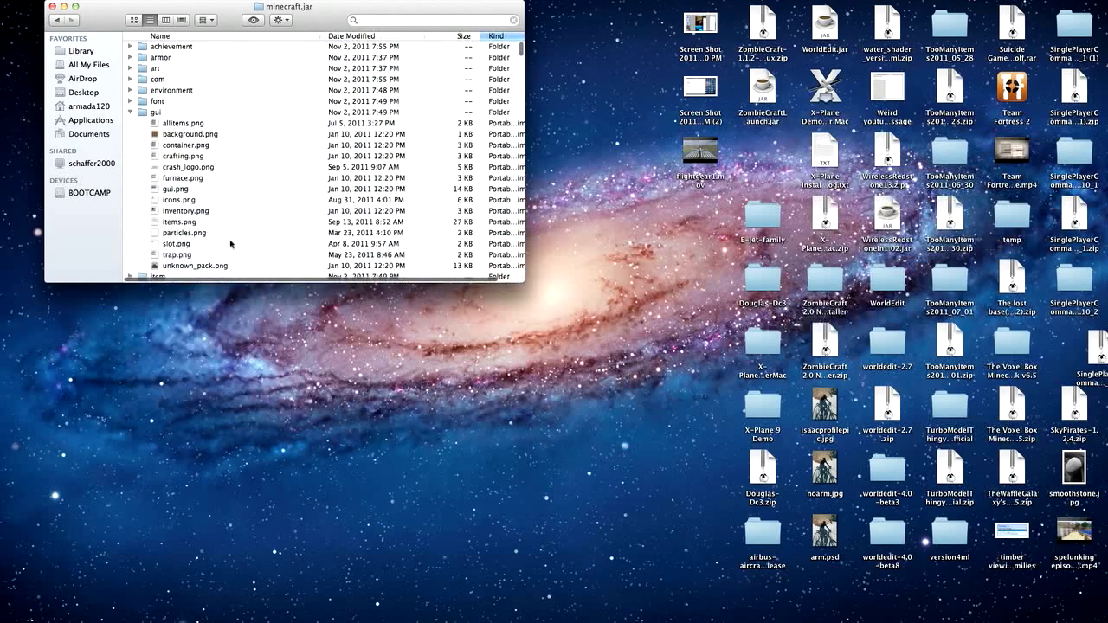
scroll(249, 182, down, 2)
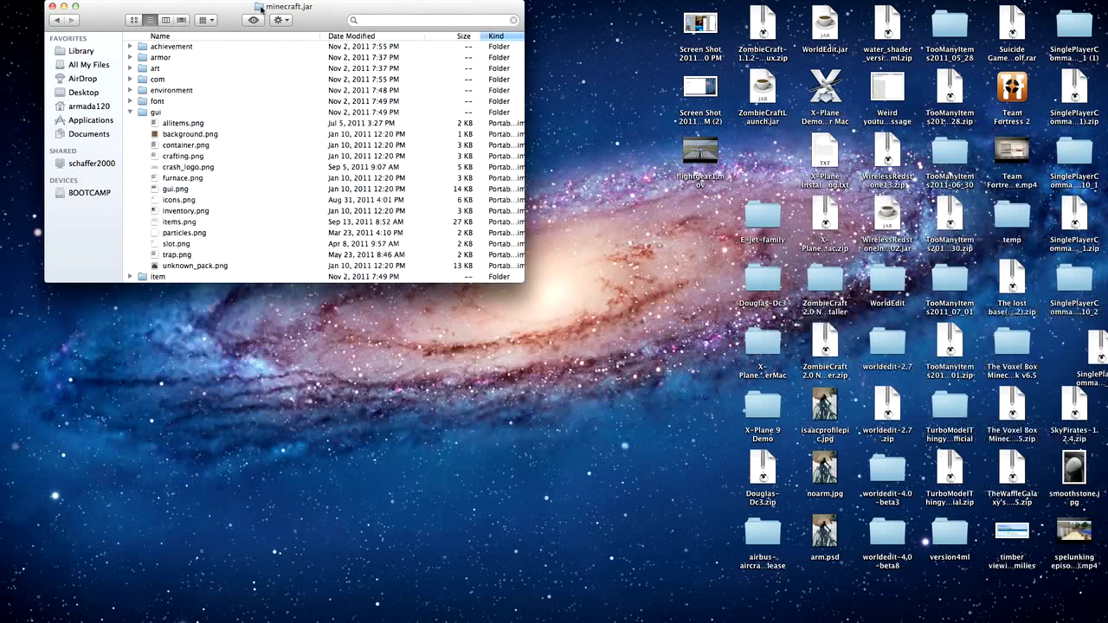
- Try adding minecraft.jar to the sidebar, then go back through bin to the minecraft folder
mouse_move(261, 9)
mouse_down()
mouse_move(281, 111)
mouse_move(133, 106)
mouse_move(102, 63)
mouse_move(595, 384)
mouse_move(660, 478)
mouse_move(249, 26)
mouse_move(263, 12)
mouse_up()
click(64, 20)
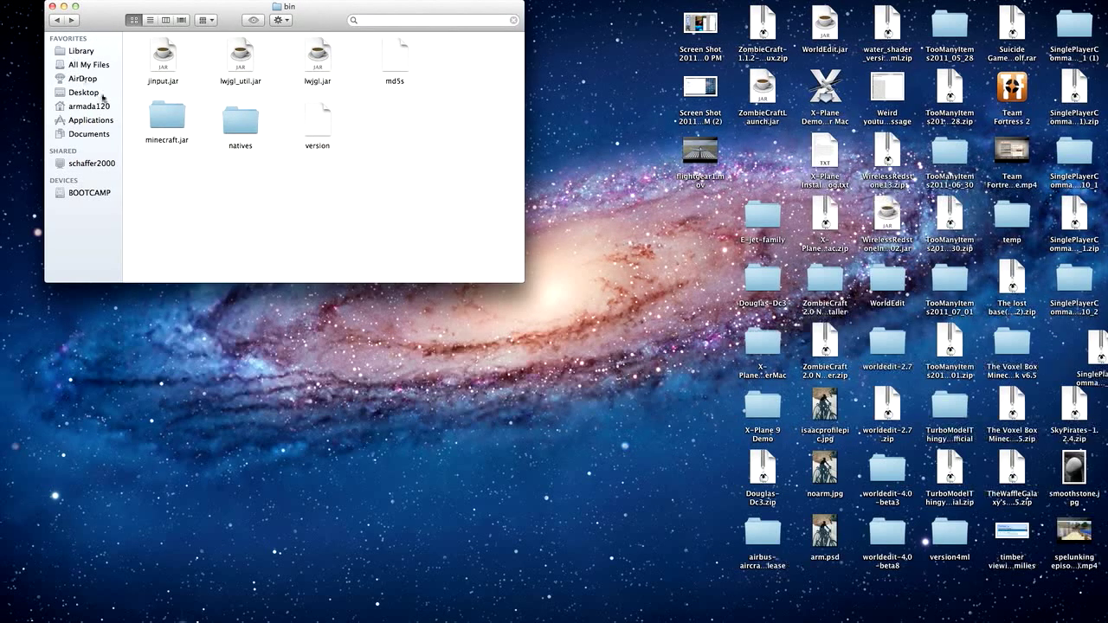
scroll(358, 181, up, 2)
click(57, 19)
scroll(347, 136, down, 1)
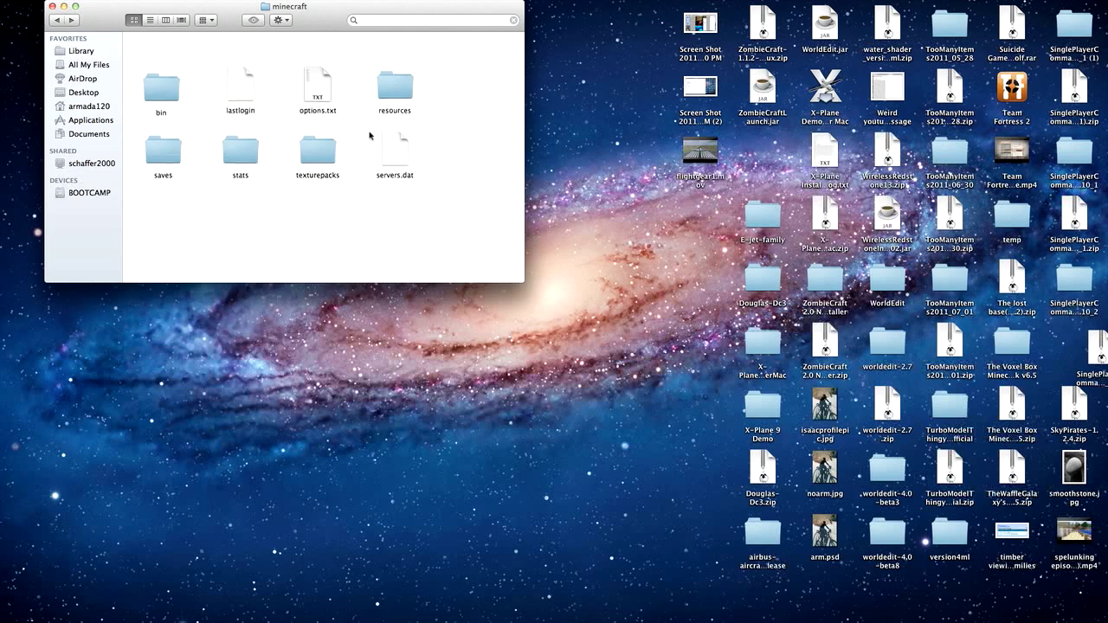
scroll(374, 136, down, 1)
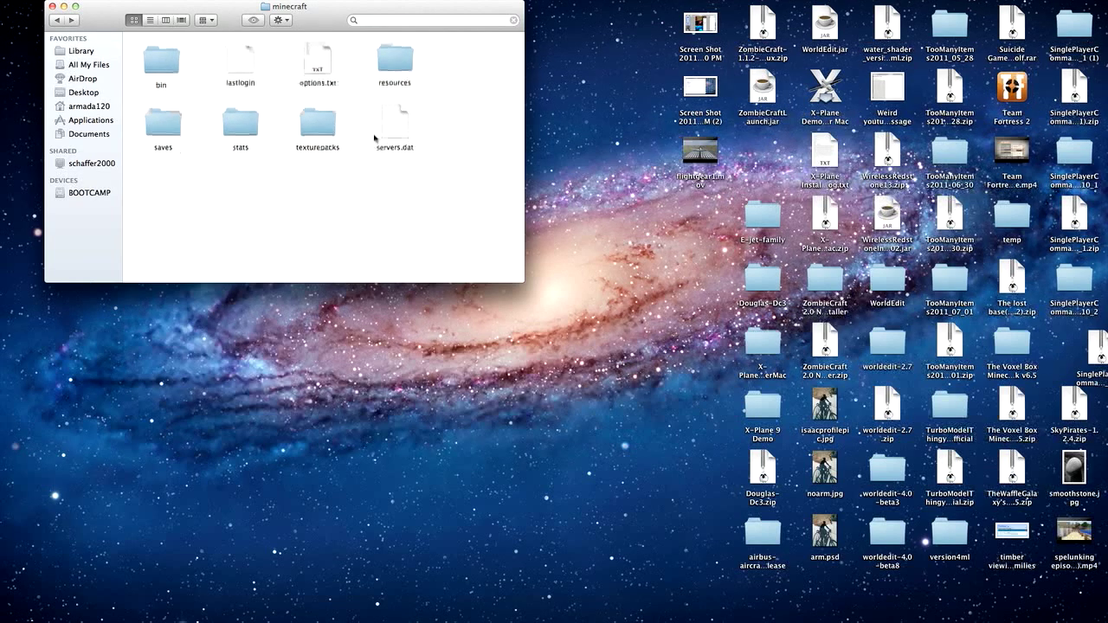
click(315, 54)
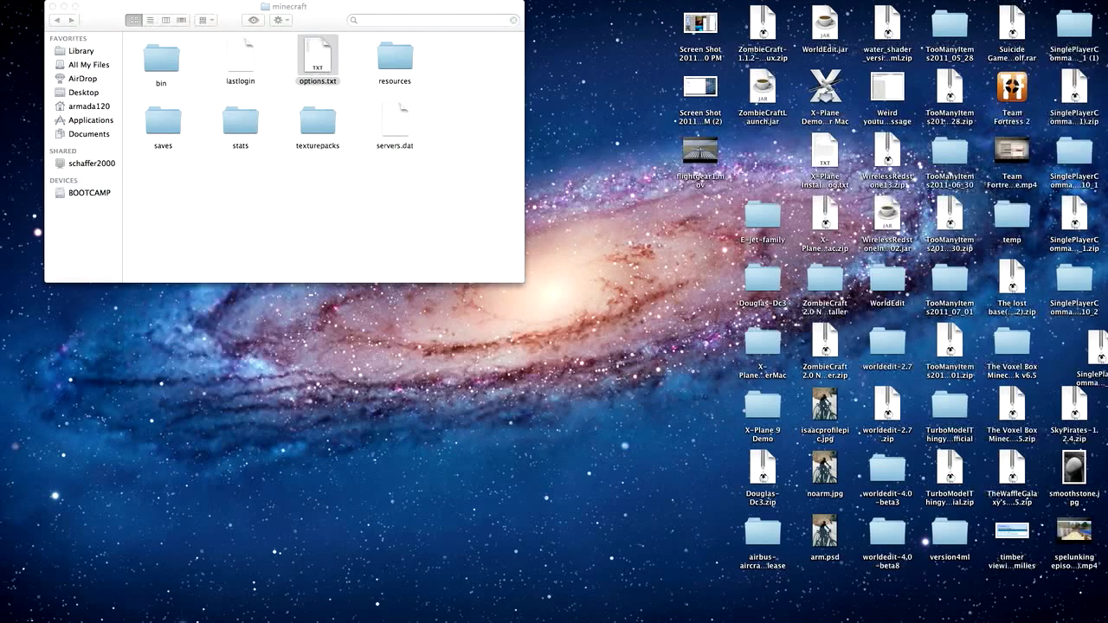
key(super+o)
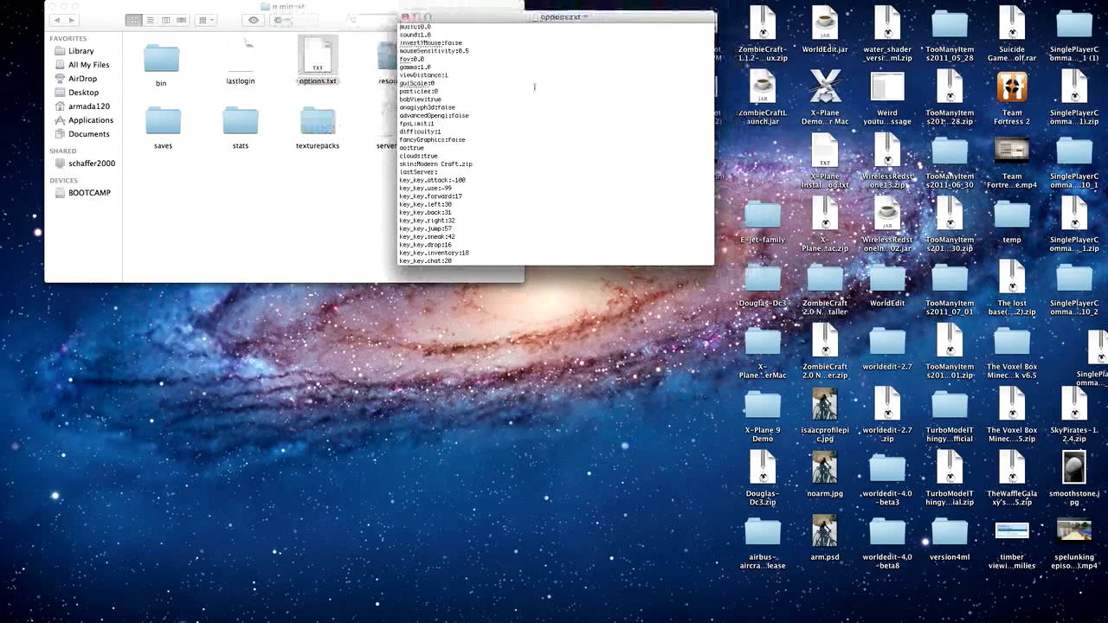
scroll(539, 107, down, 3)
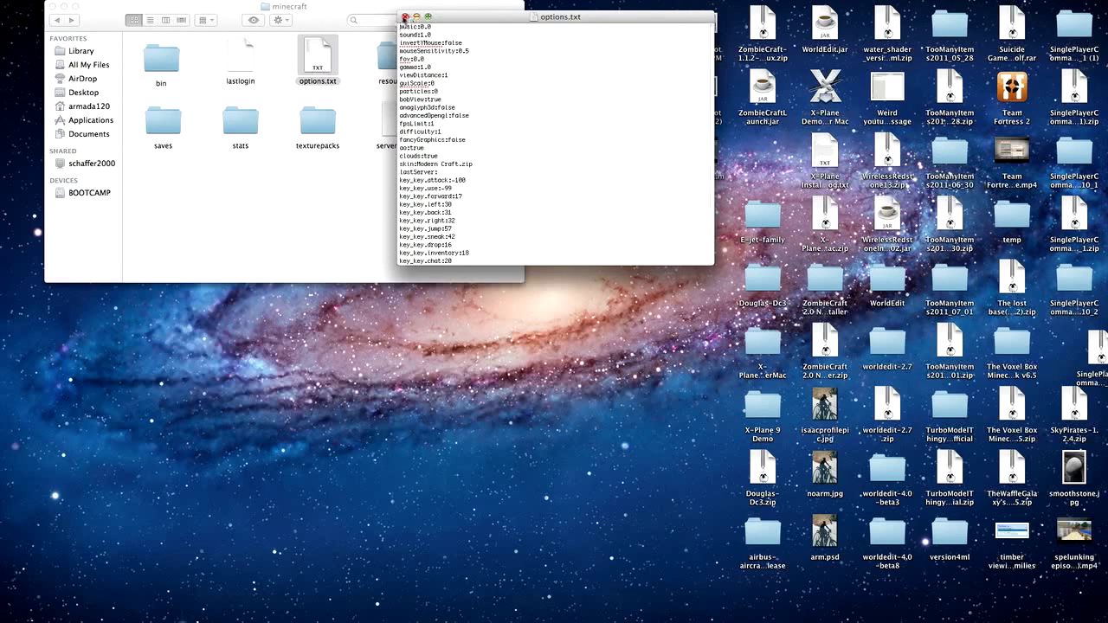
click(404, 16)
click(345, 150)
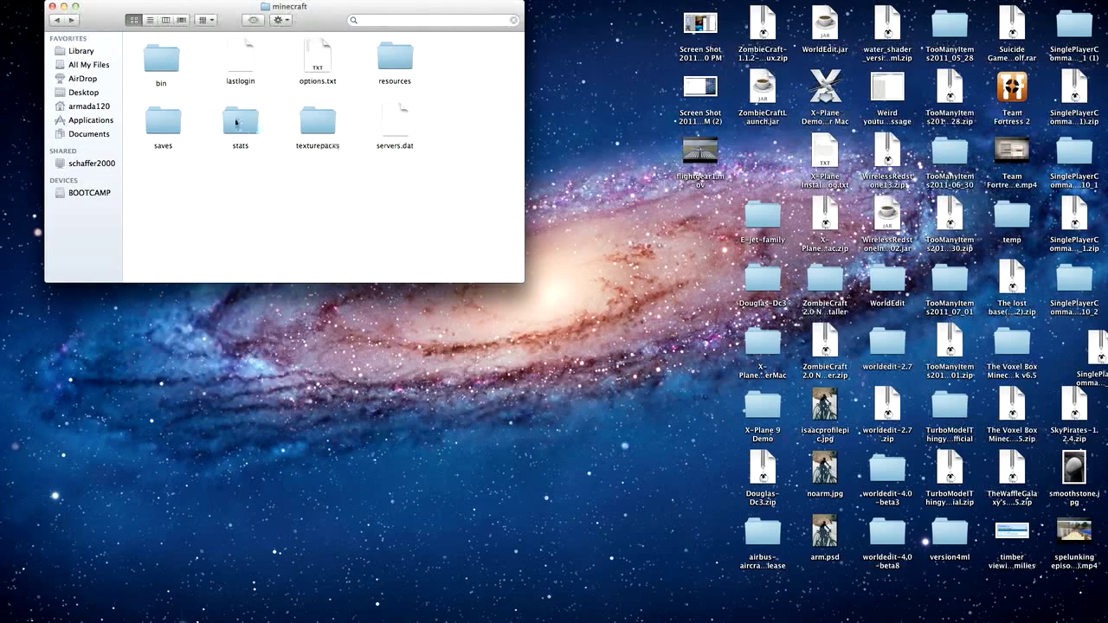
double_click(250, 115)
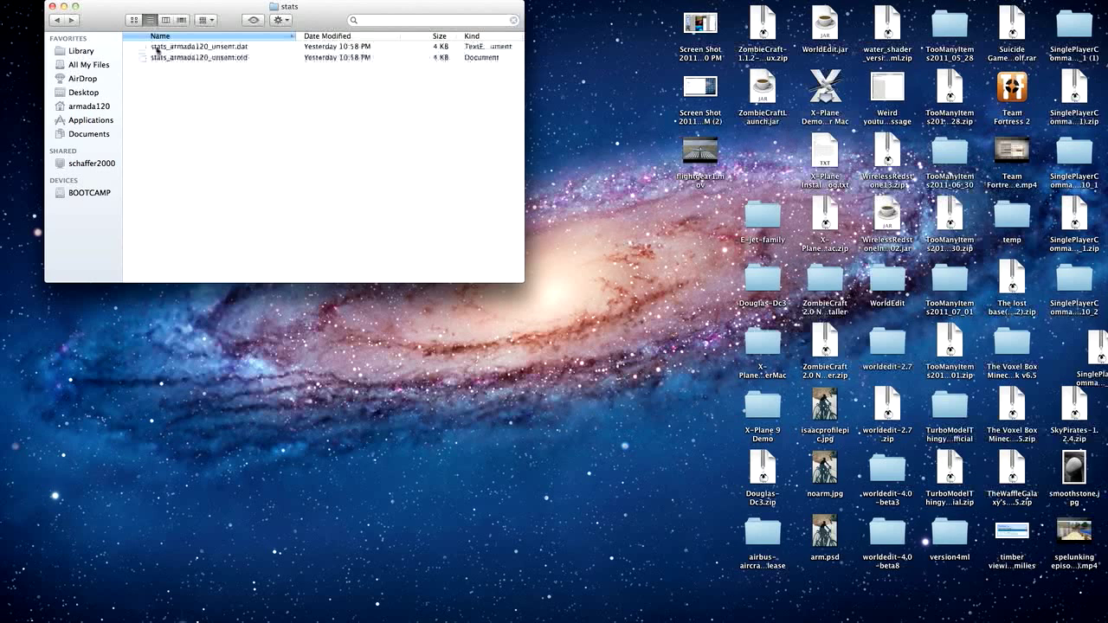
click(57, 20)
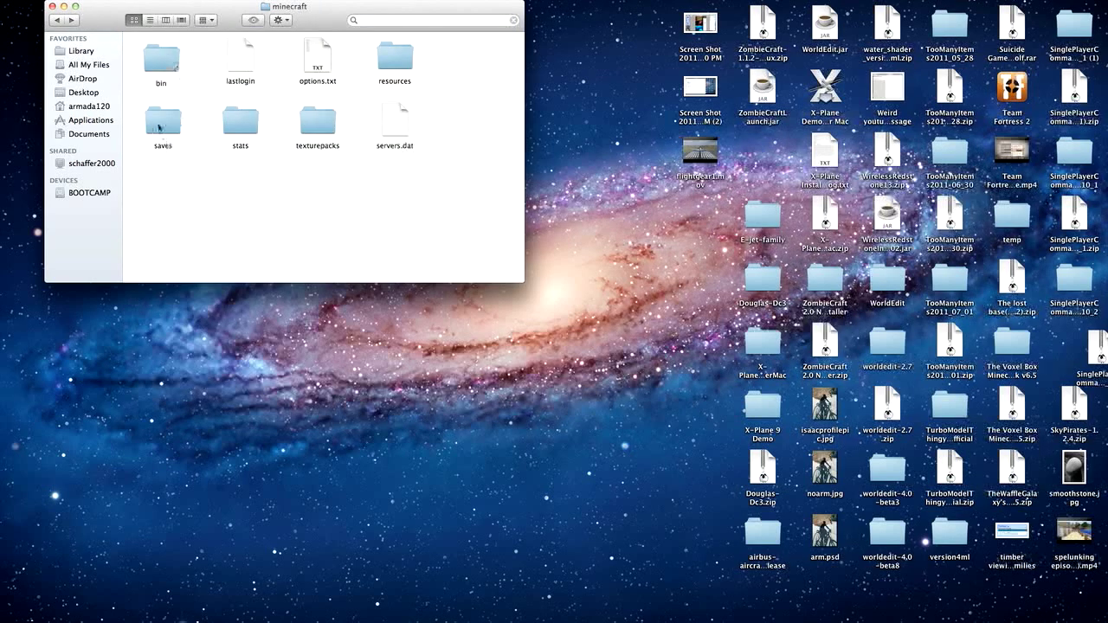
double_click(163, 129)
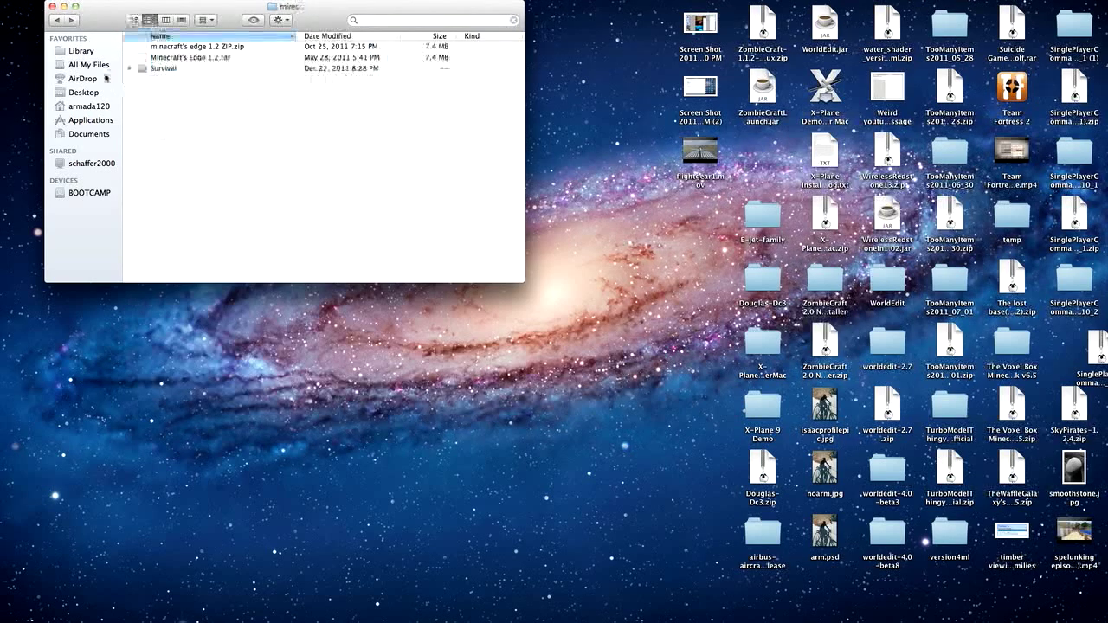
click(58, 20)
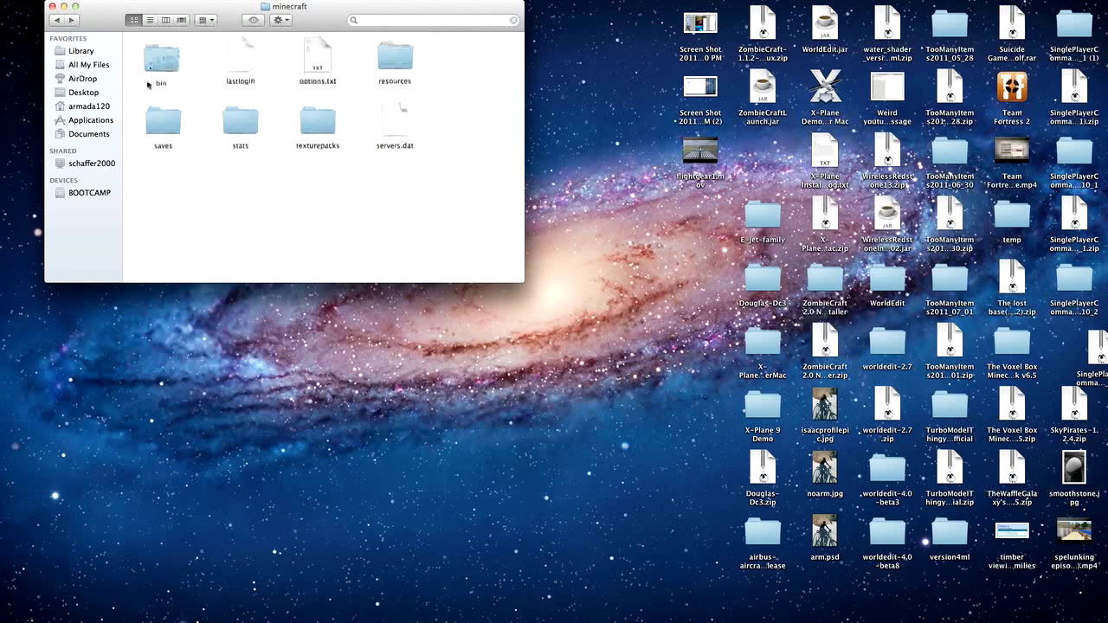
double_click(161, 55)
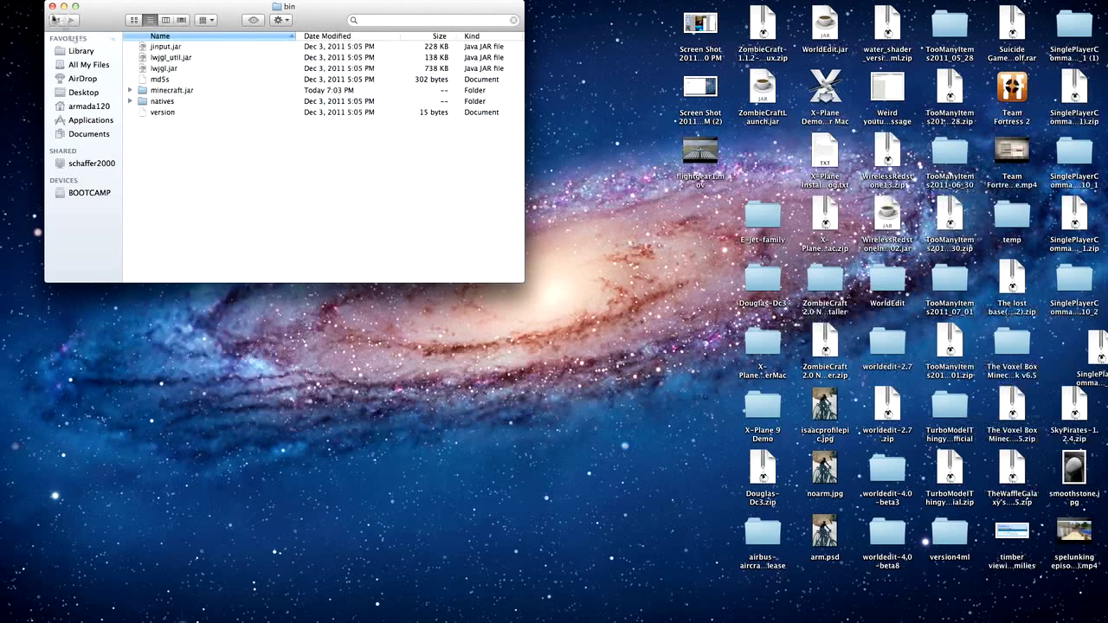
click(57, 20)
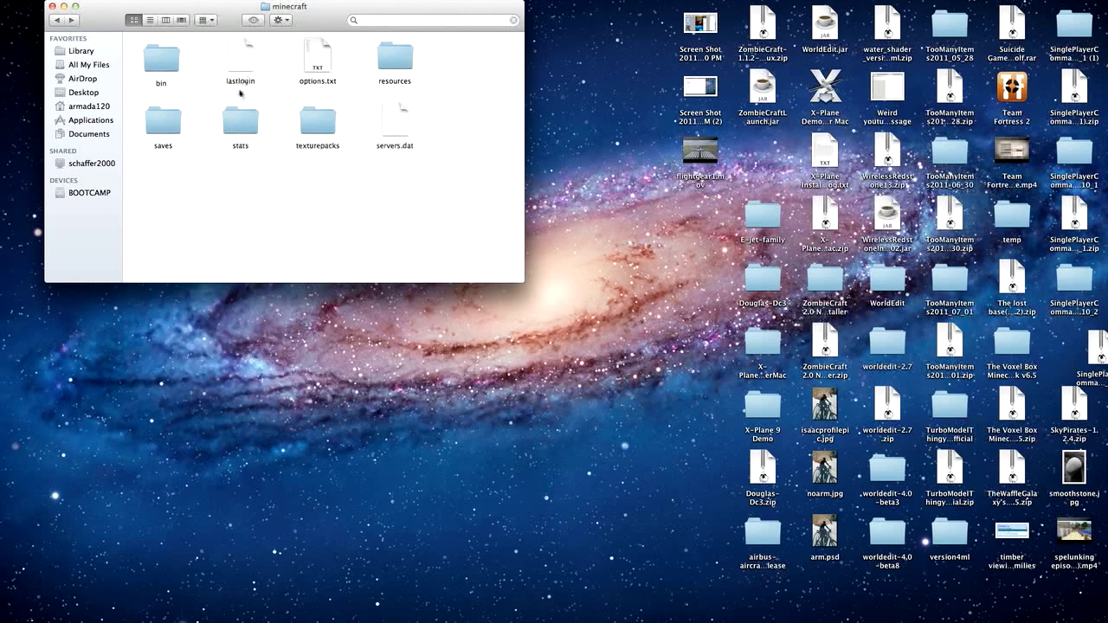
click(160, 69)
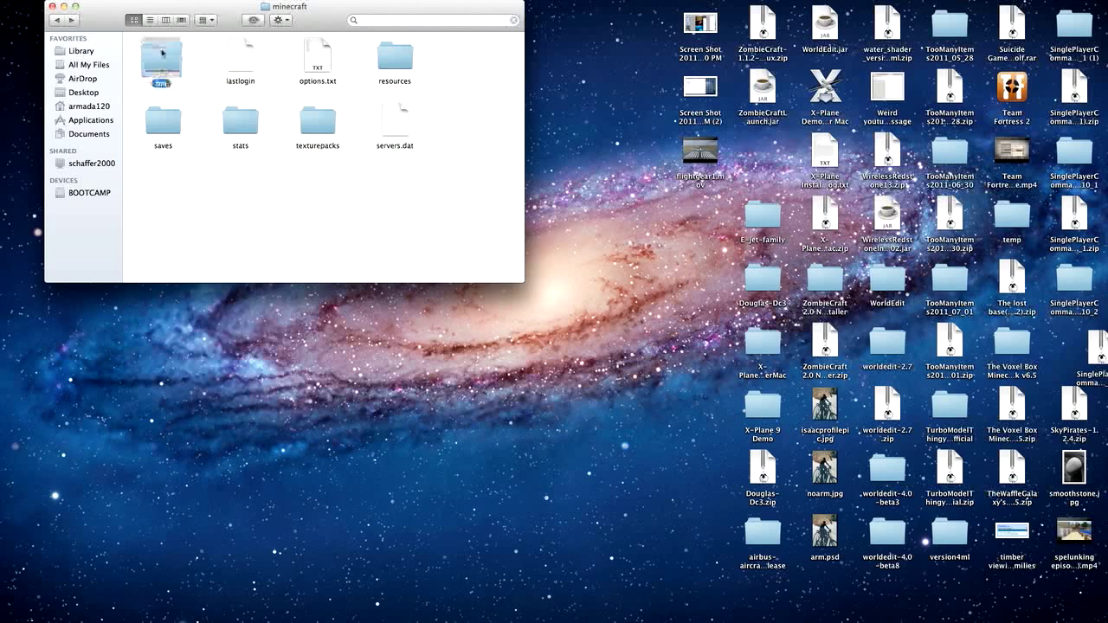
click(209, 65)
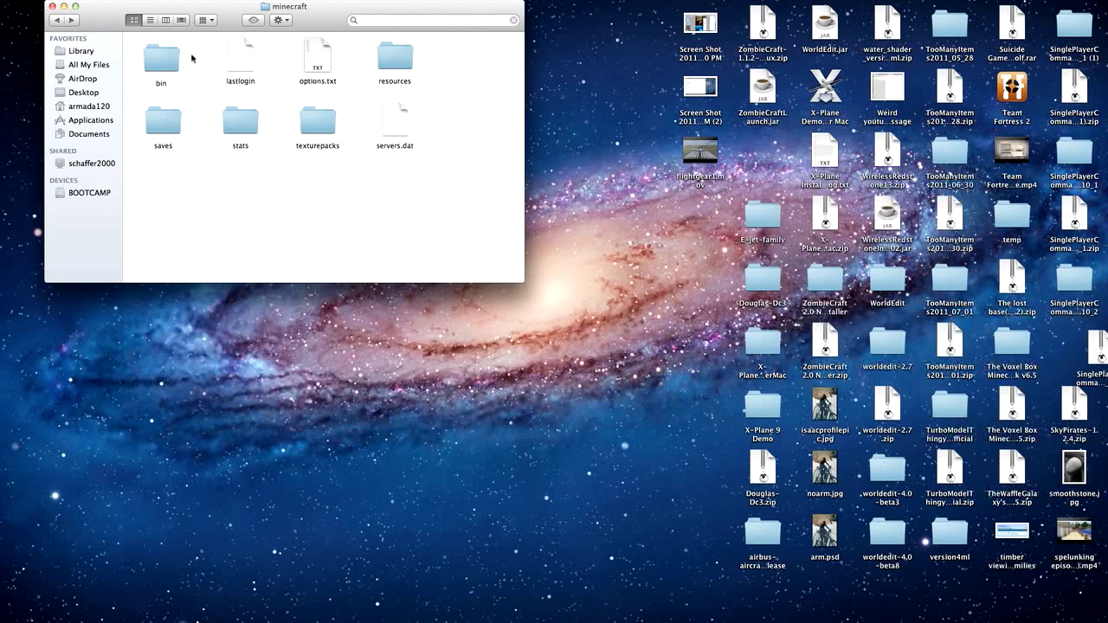
double_click(183, 63)
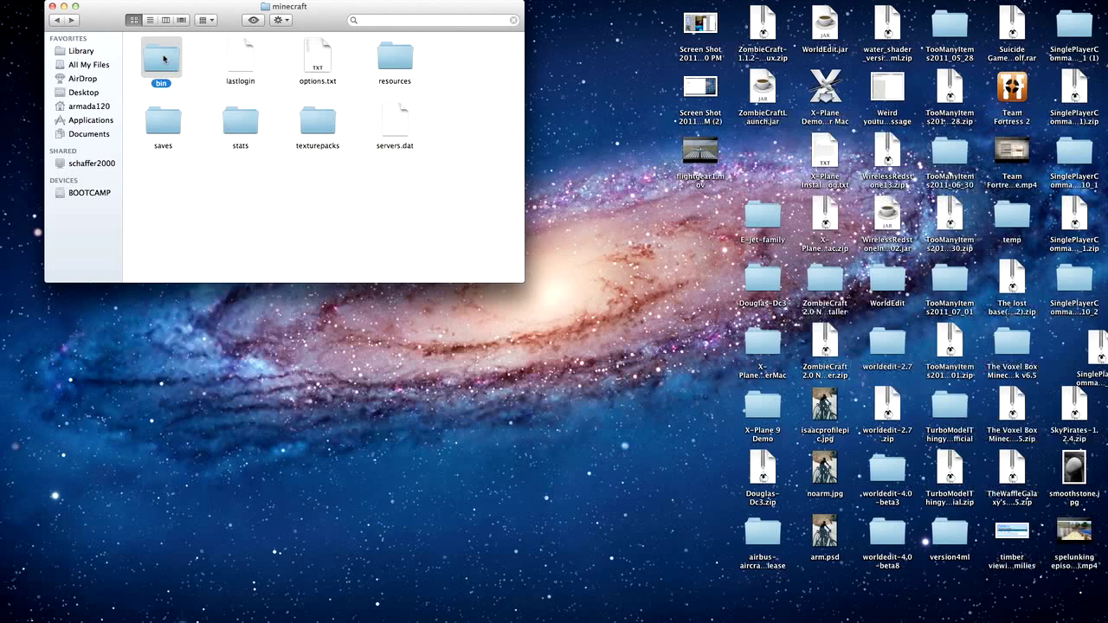
click(57, 19)
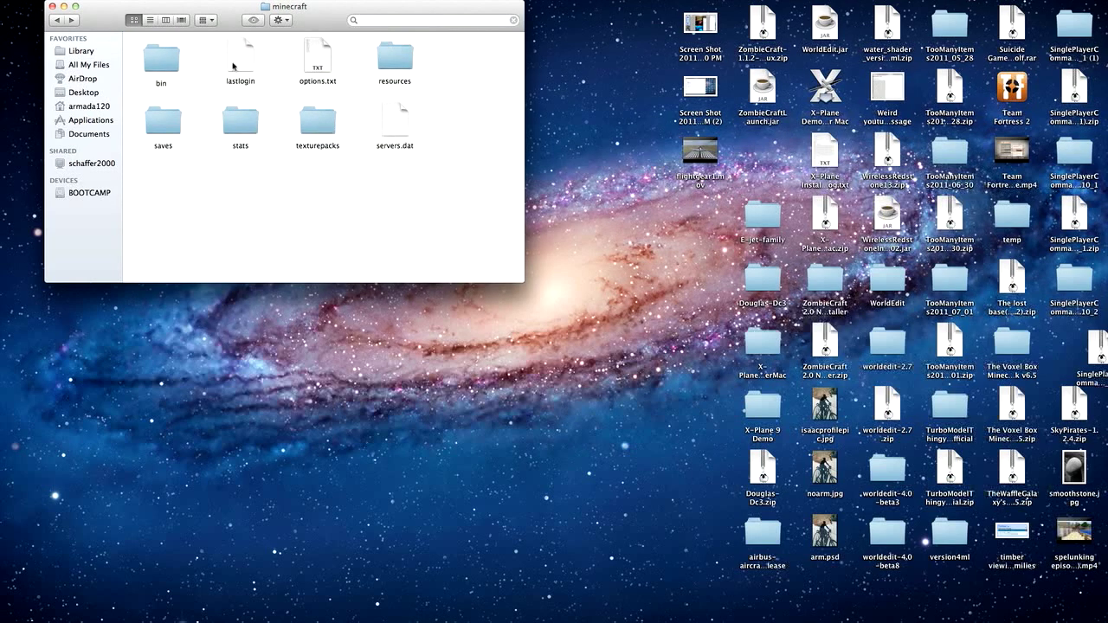